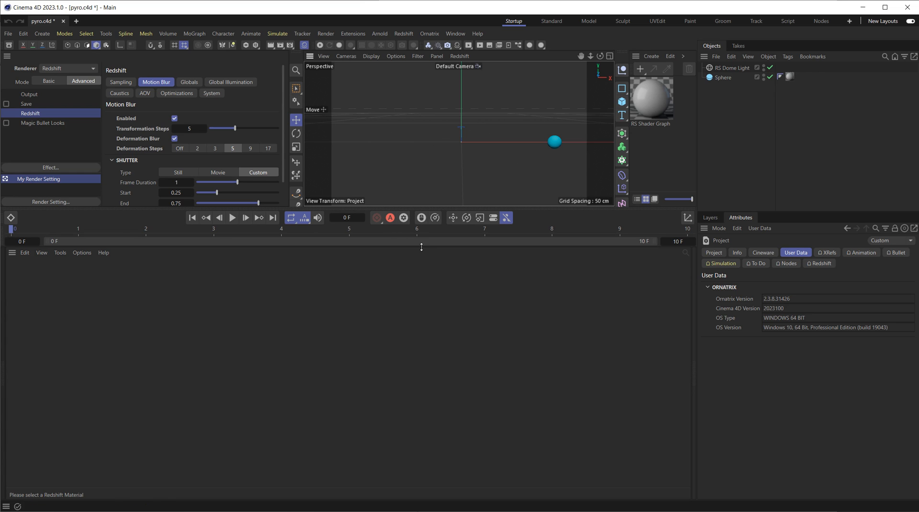
Enlarge the viewport by adjusting its lower border and folding away the empty node editor and the render settings
mouse_move(421, 247)
left_mouse_down()
mouse_move(421, 309)
mouse_move(421, 244)
left_mouse_up()
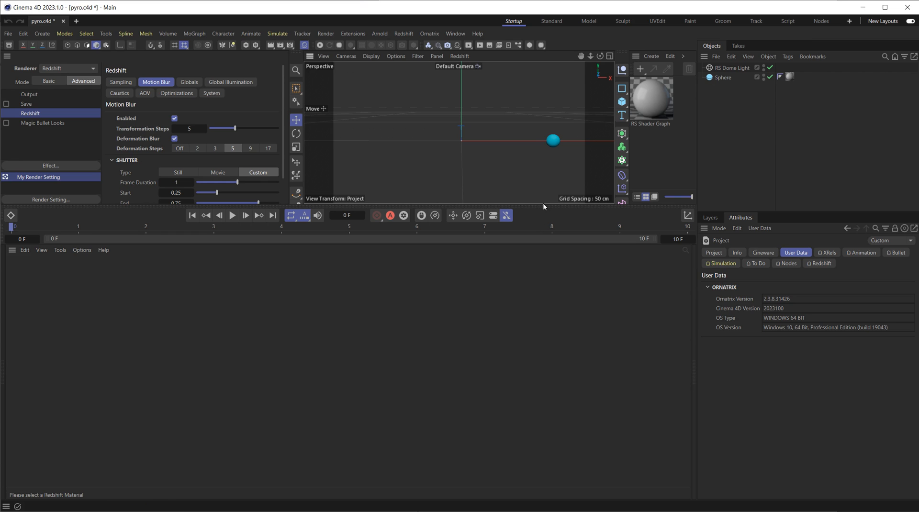
left_click_drag(543, 205, 542, 274)
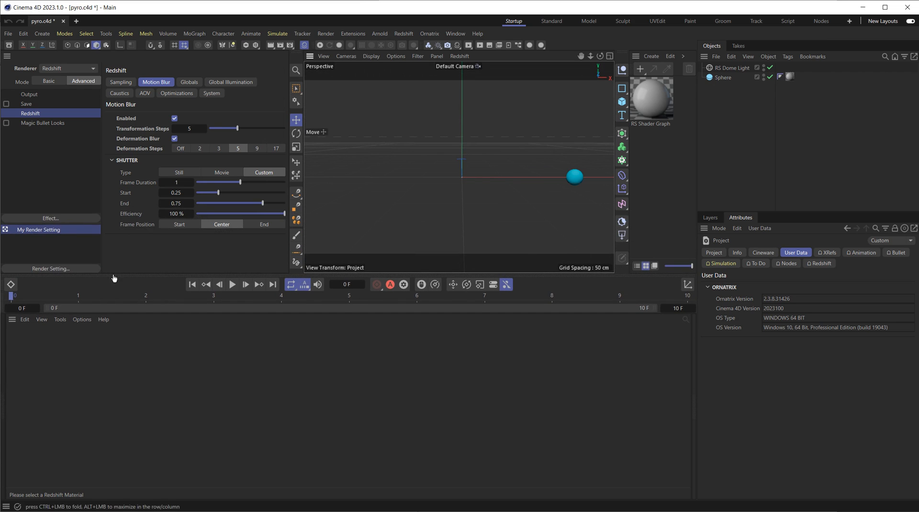
left_click(10, 322, "ctrl")
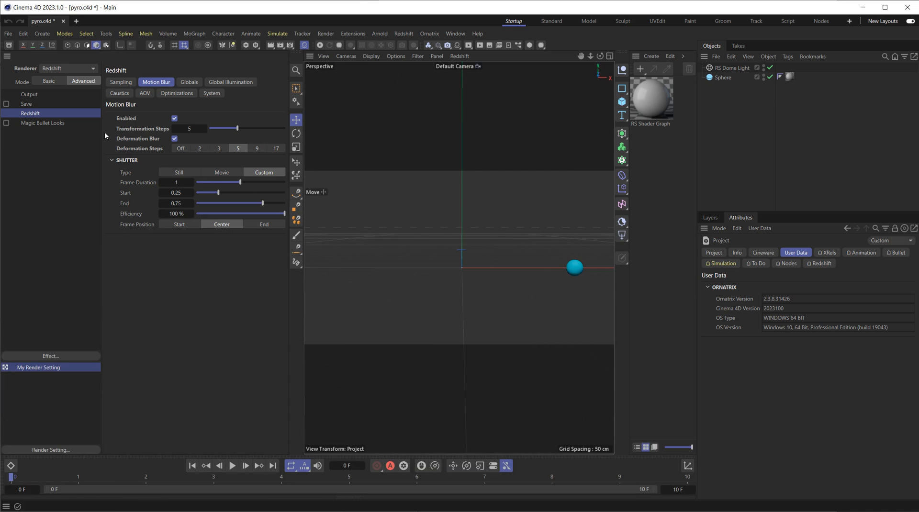
left_click(7, 56, "ctrl")
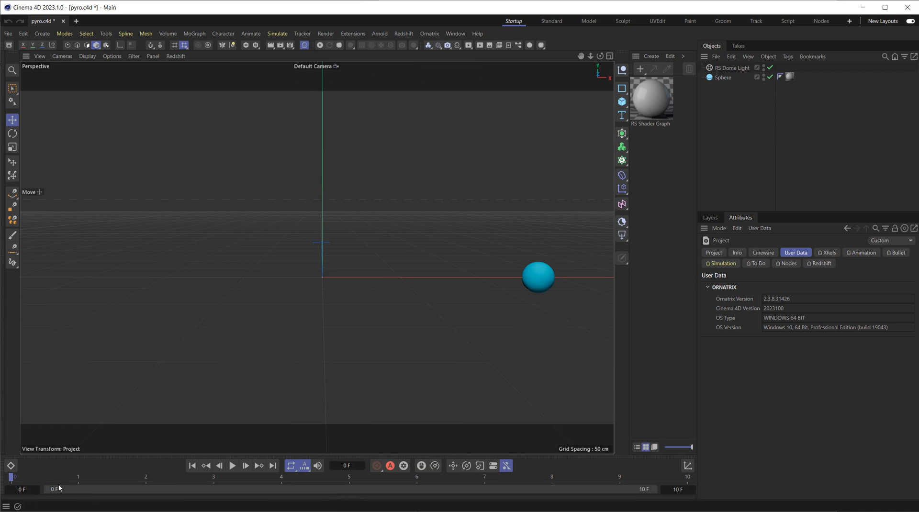
Scrub the animation to frame 10 to check the sphere's movement and review the Redshift motion blur settings
left_click_drag(16, 480, 734, 457)
key("F8")
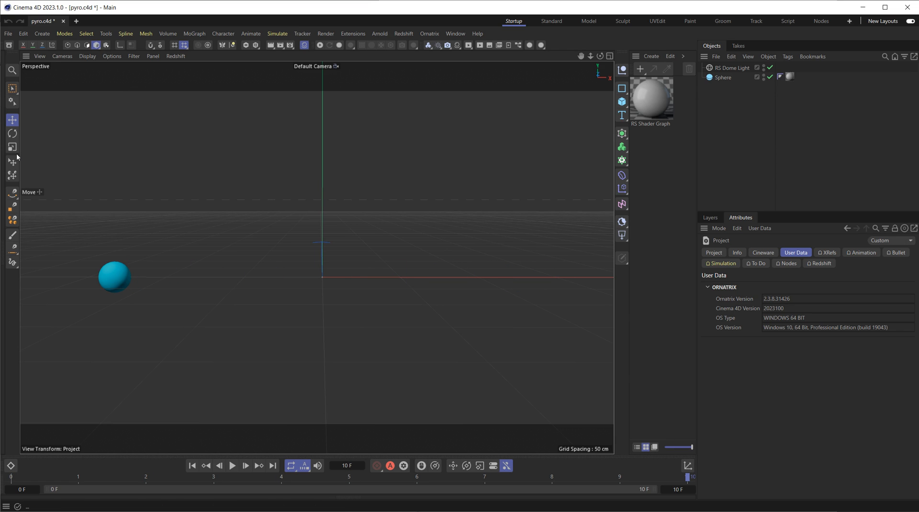
left_click(2, 162)
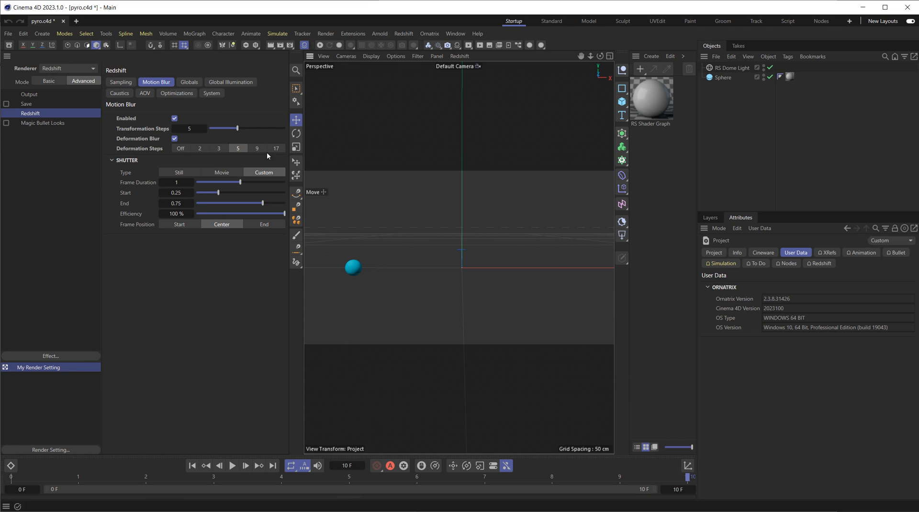
left_click(8, 56, "ctrl")
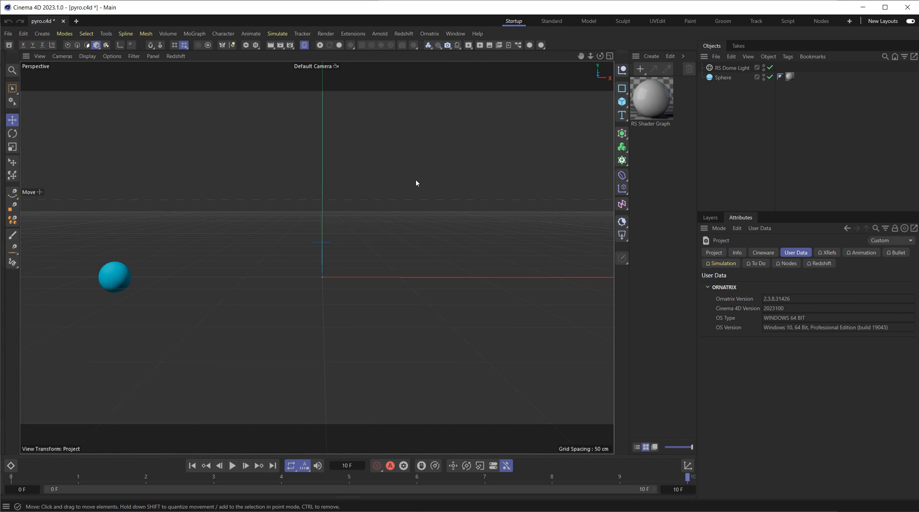
Add a Pyro simulation tag to the Sphere and show the settings of the Pyro (Default) object
left_click(722, 78)
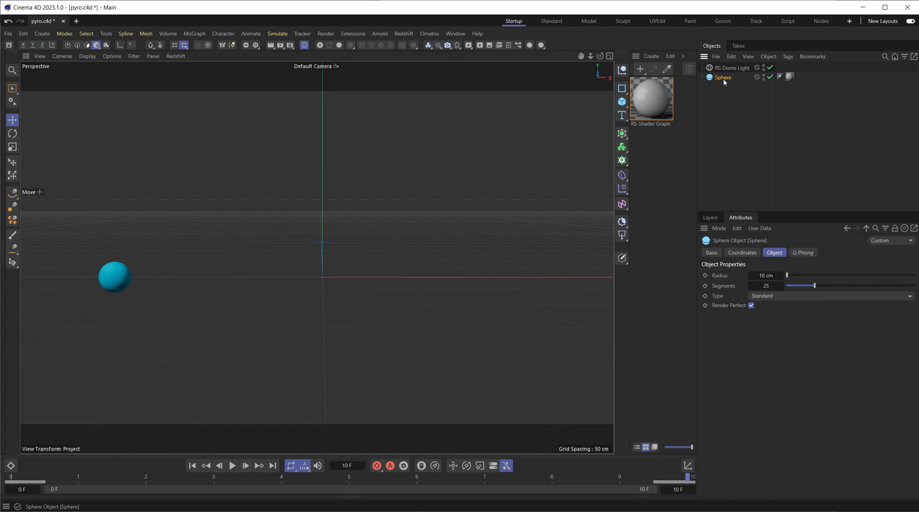
right_click(722, 79)
mouse_move(766, 226)
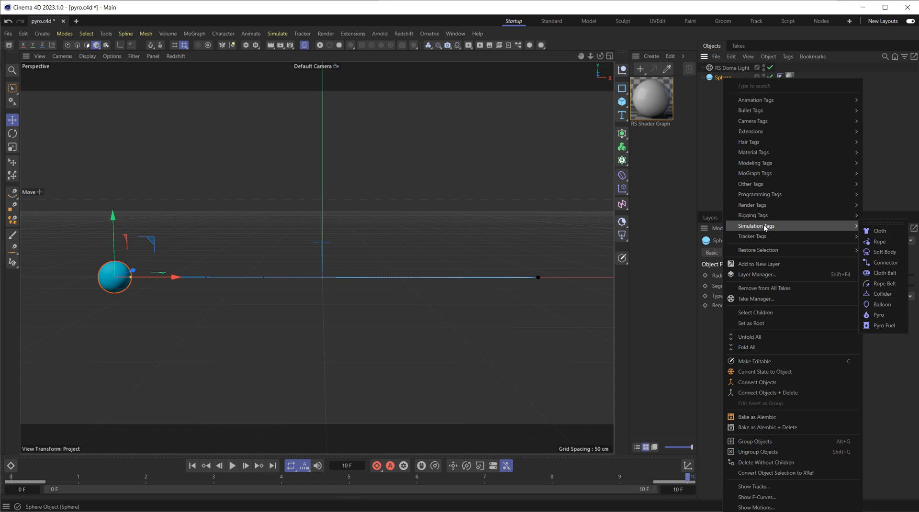
left_click(878, 315)
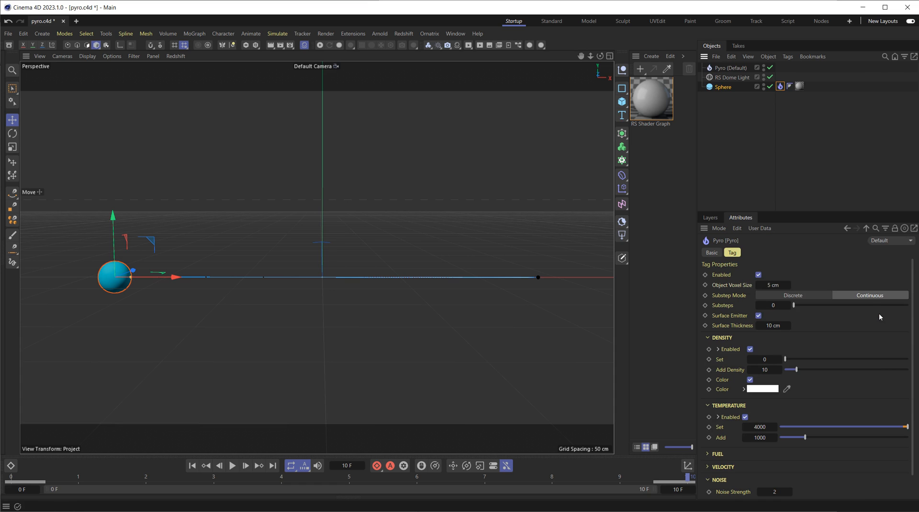
left_click(736, 68)
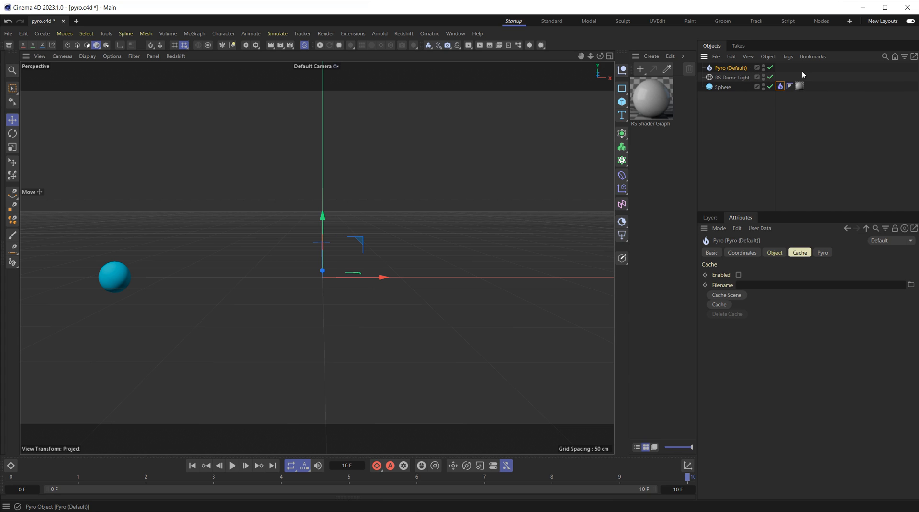
Set the Object Voxel Size of the Sphere's Pyro tag to 1 cm
left_click(781, 87)
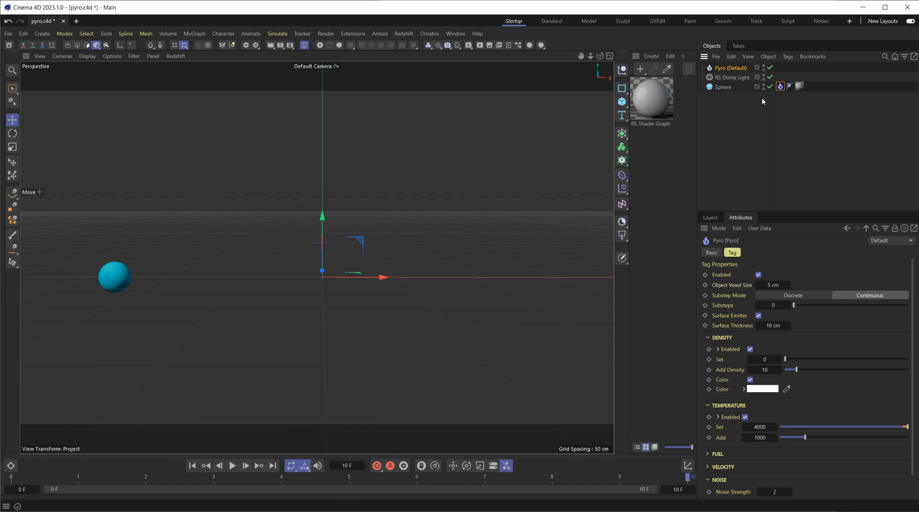
left_click(780, 285)
type("1")
key("Return")
Set the Pyro (Default) object's Voxel Size to 5 cm and play the simulation from the first frame
left_click(730, 68)
left_click(823, 252)
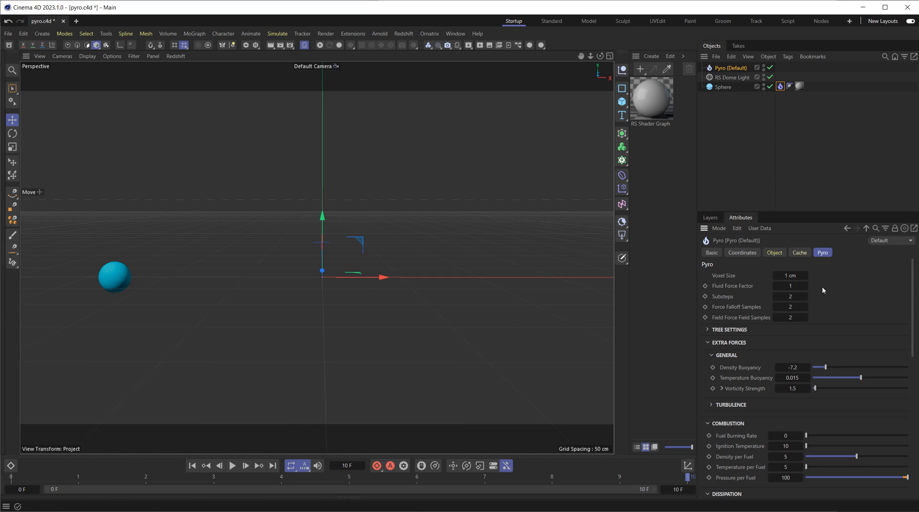
left_click(795, 276)
type("5")
left_click(192, 465)
left_click(232, 466)
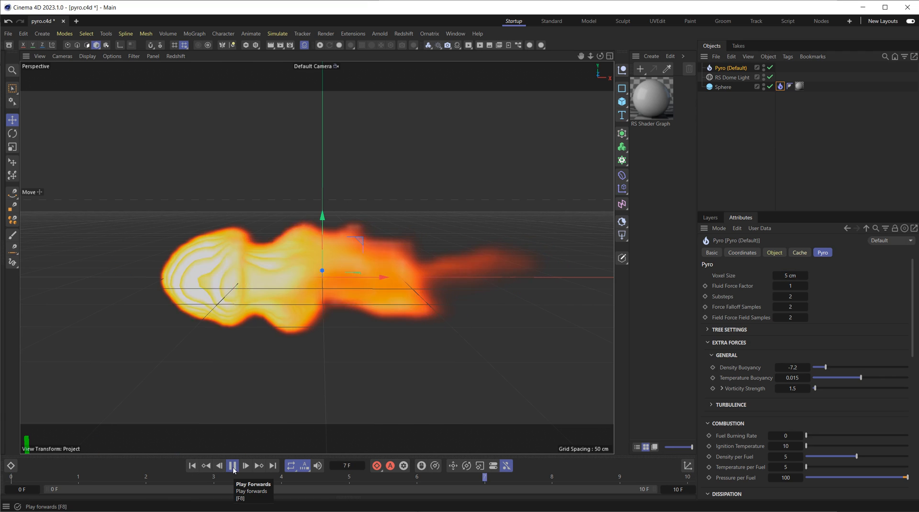
left_click(234, 469)
Select the Sphere and replay the simulation from the start to examine the coarse flame along its path
left_click(720, 87)
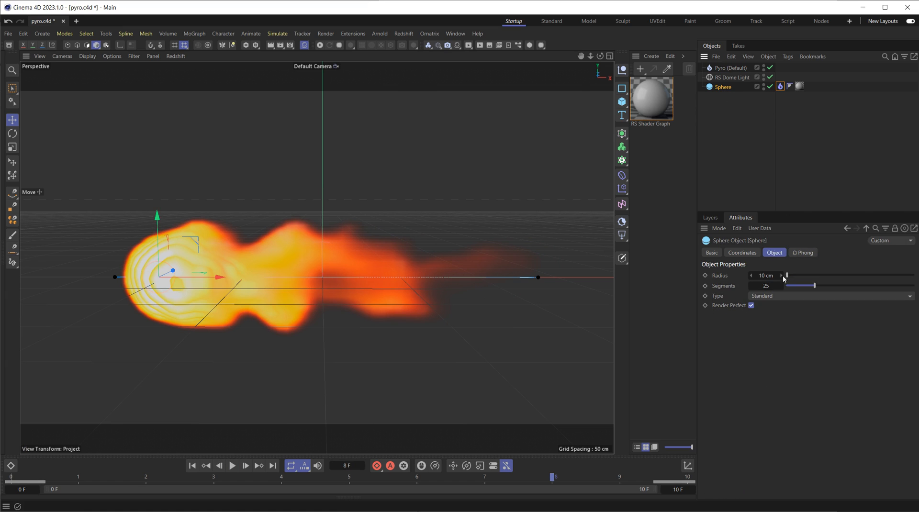
left_click(193, 466)
left_click(233, 466)
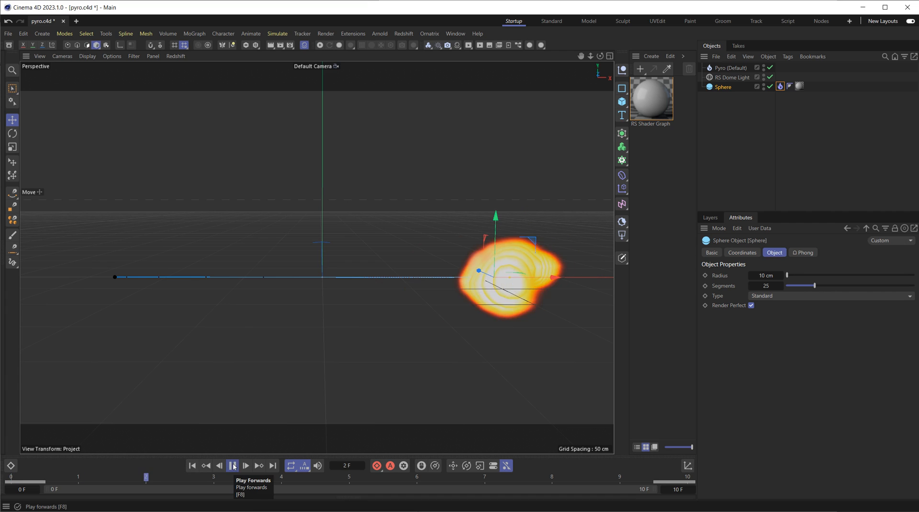
left_click(232, 466)
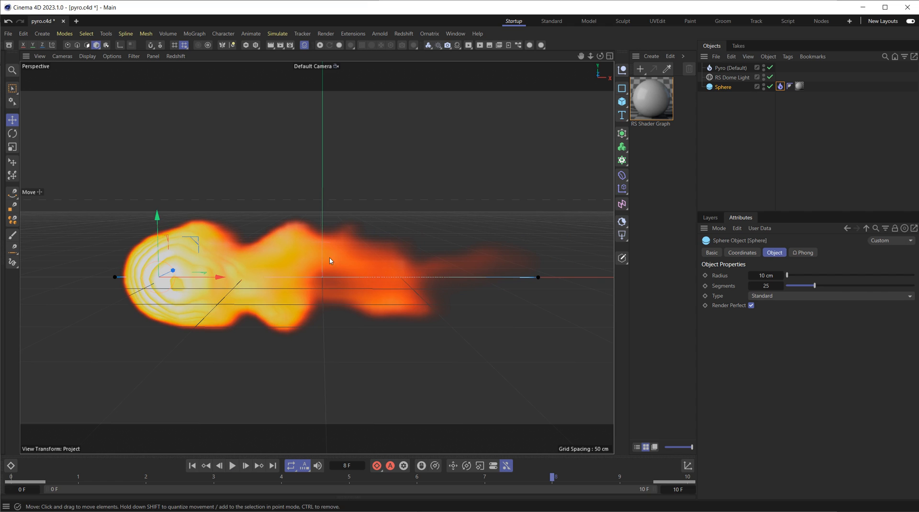
Set the Pyro (Default) object's Voxel Size to 1 cm and play the simulation again from the start
left_click(731, 68)
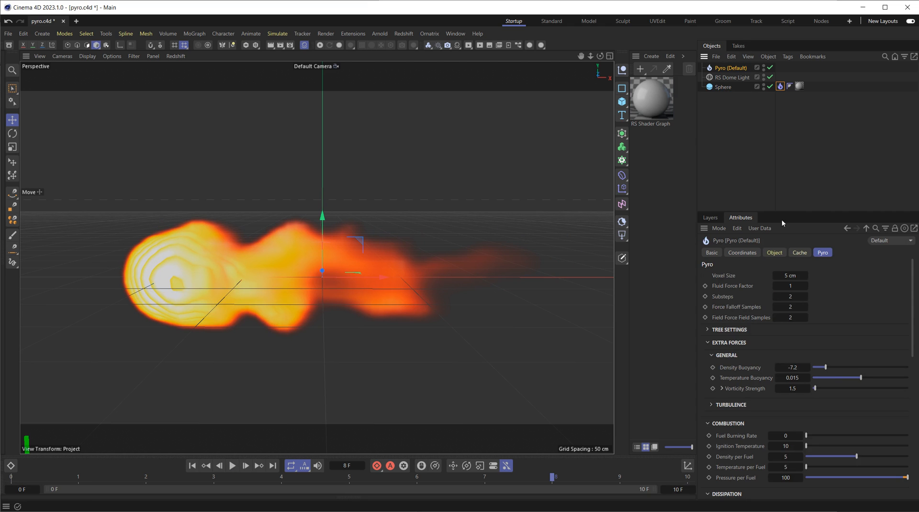
left_click(793, 276)
type("1")
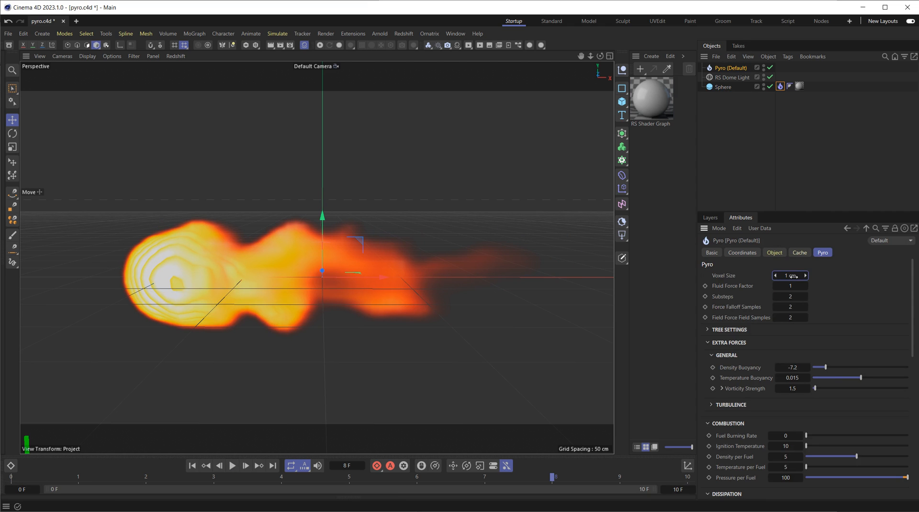
left_click(192, 466)
left_click(232, 466)
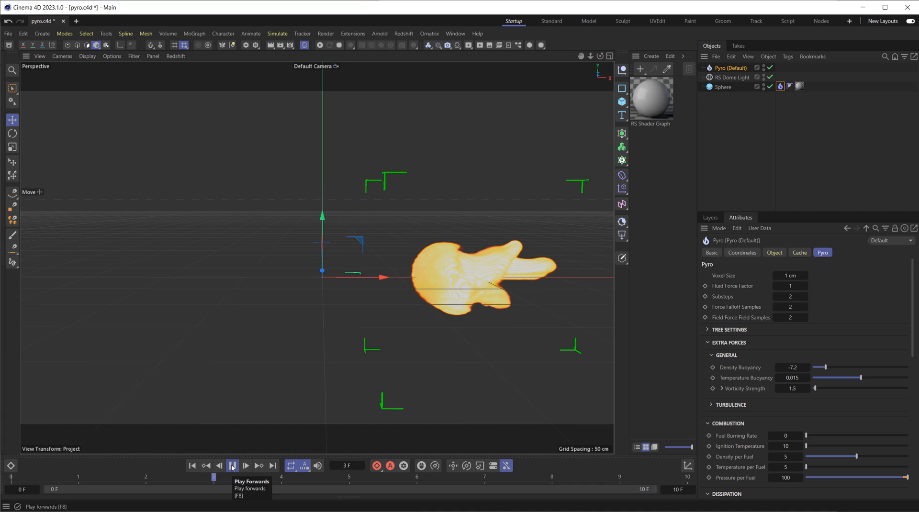
left_click(232, 466)
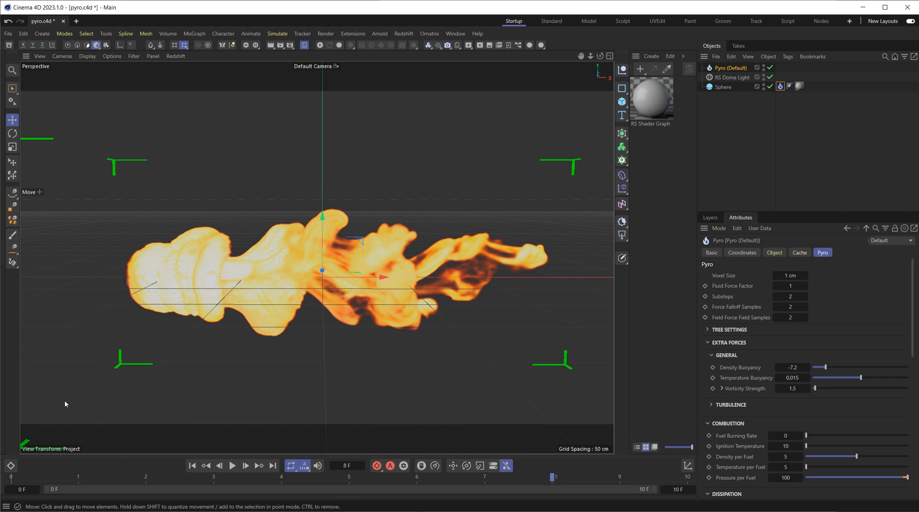
Refine the Pyro (Default) object's Voxel Size to 0.5 cm and rerun the simulation from the first frame
left_click(798, 275)
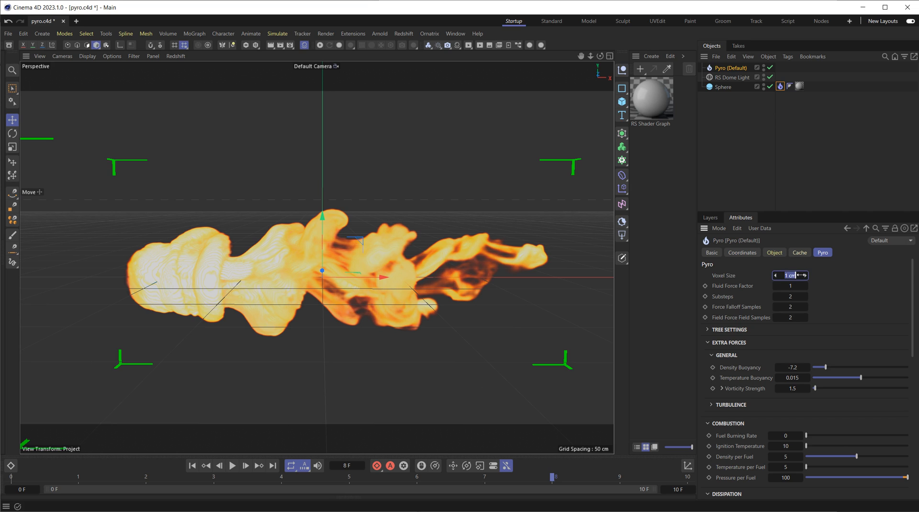
type("0.5")
key("Return")
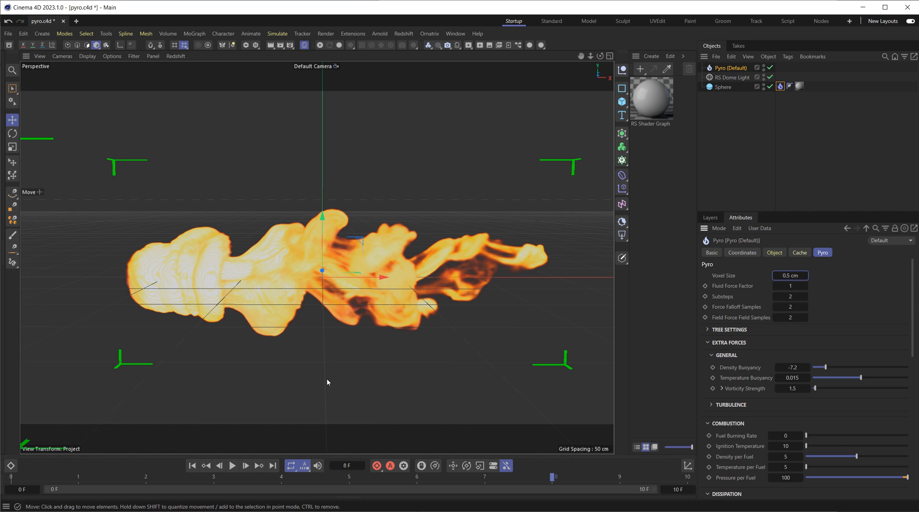
left_click(192, 466)
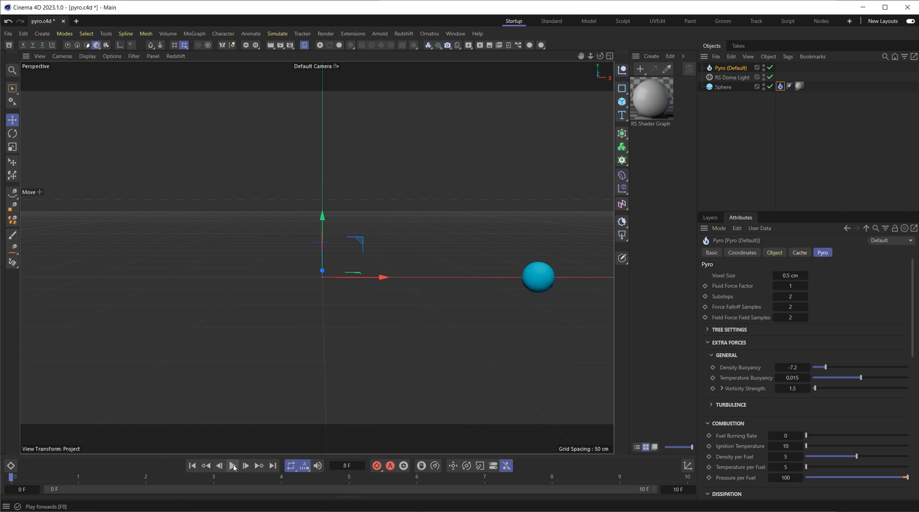
left_click(233, 466)
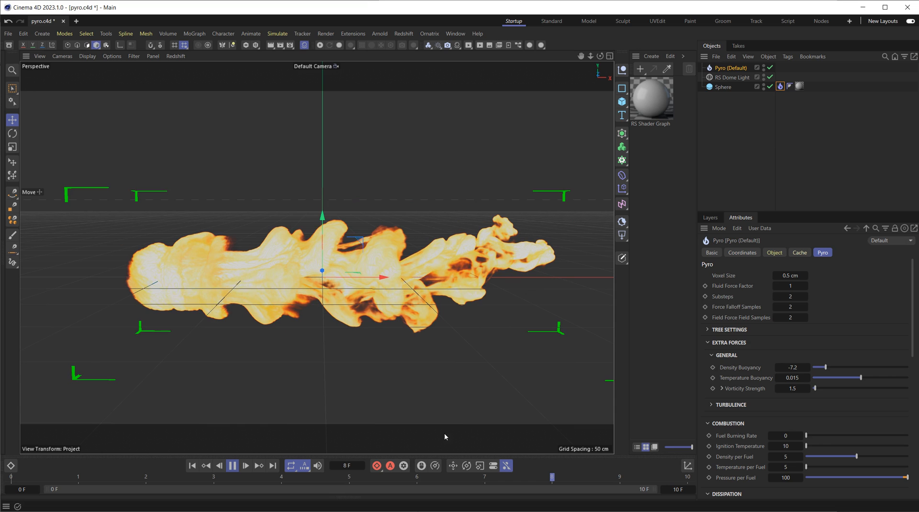
left_click(233, 466)
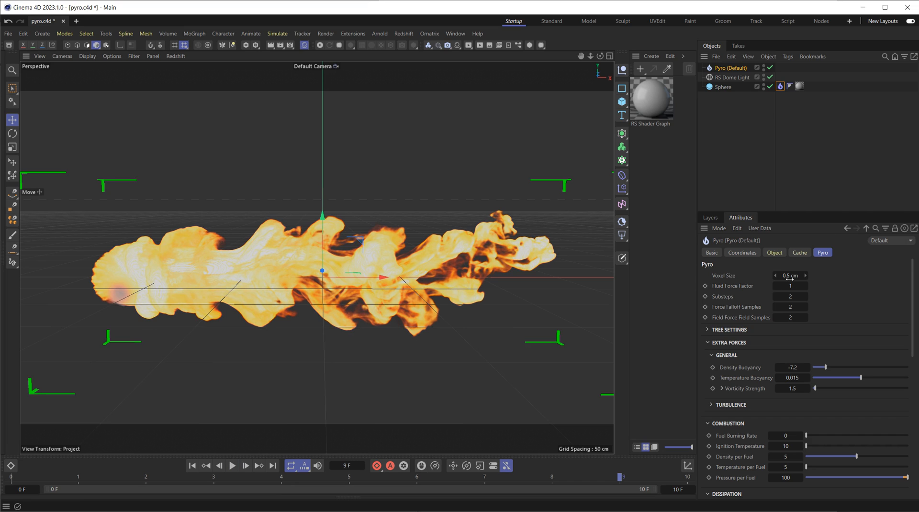
Set the Pyro tag's Object Voxel Size to 0.5 cm and run the simulation from the start to frame 10
left_click(780, 86)
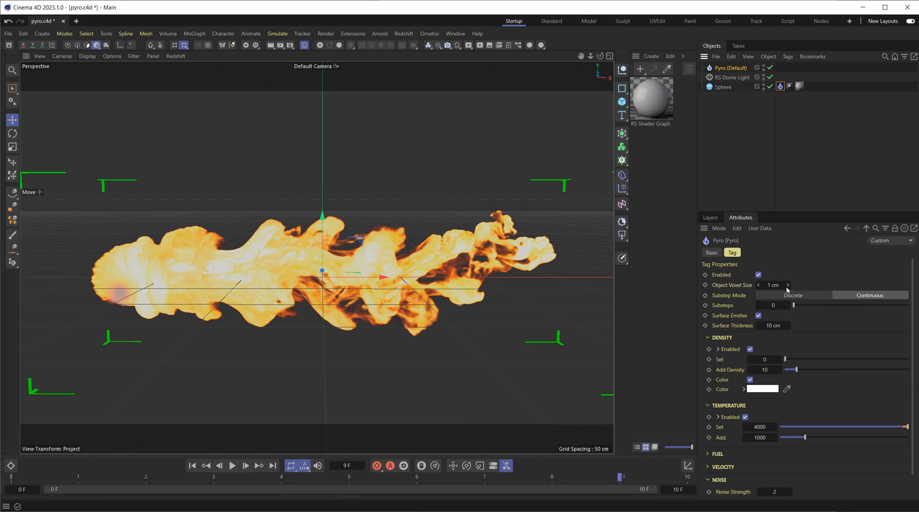
left_click(776, 284)
type("0.5")
key("Return")
left_click(197, 465)
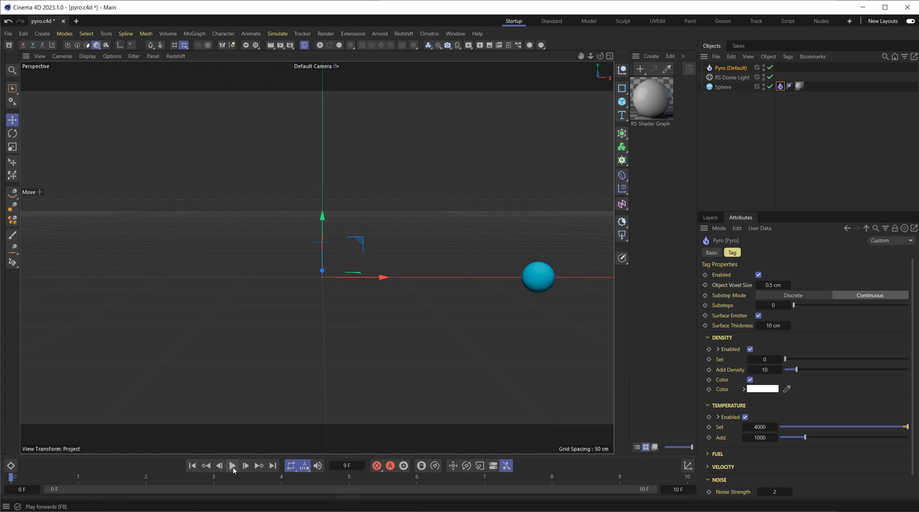
left_click(232, 467)
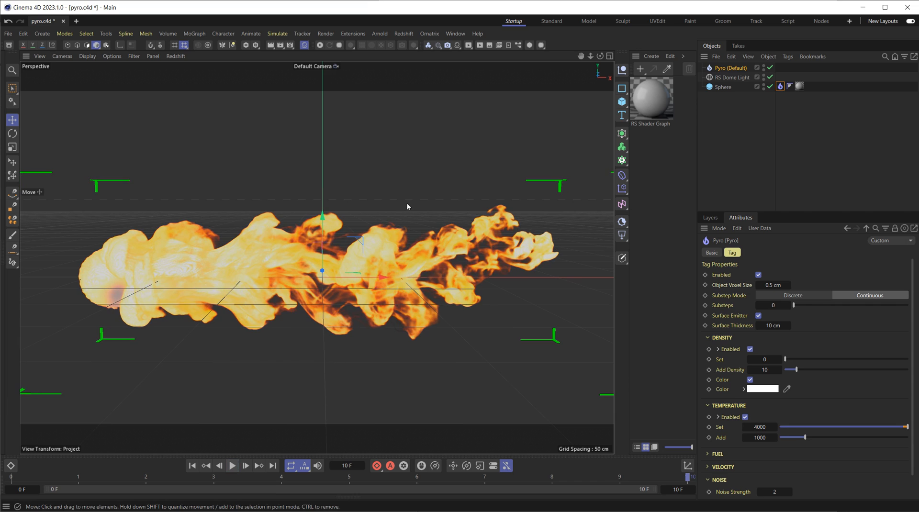
Clear the selection and test-render frame 10 with the Redshift IPR, stopping it after the preview
left_click(415, 178)
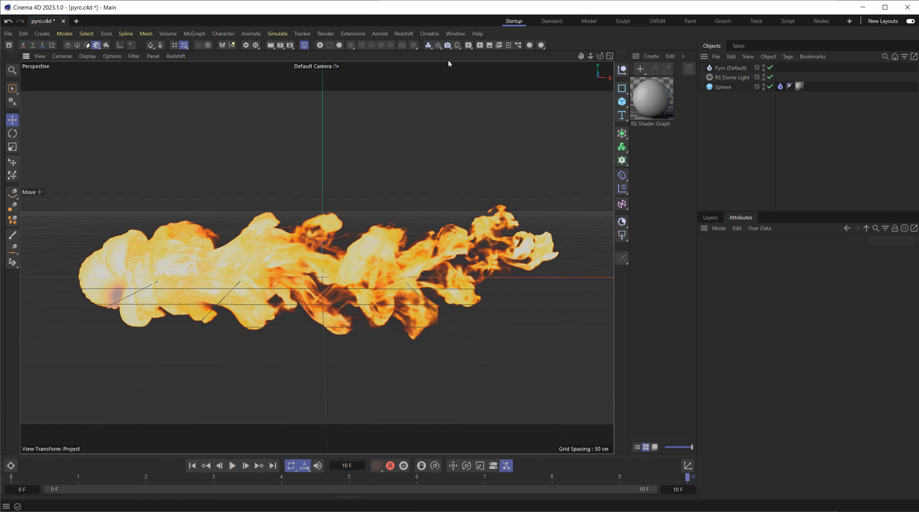
left_click(320, 45)
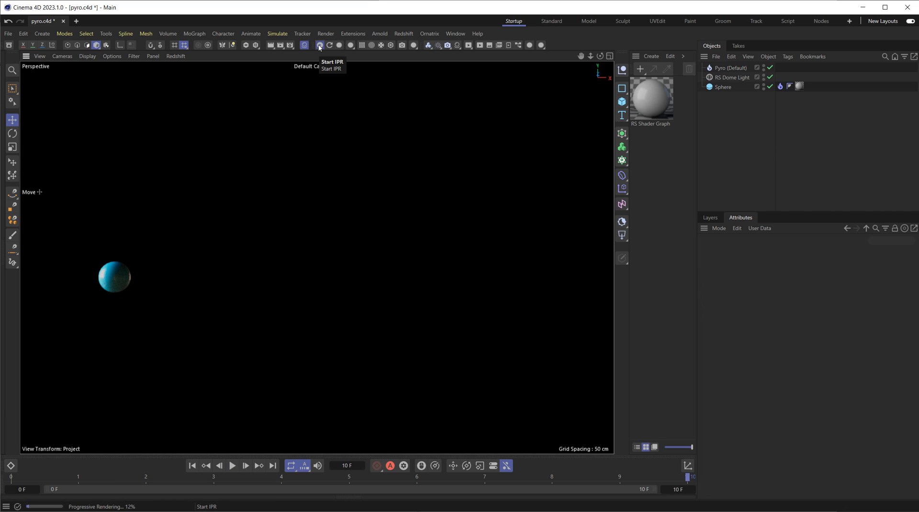
left_click(319, 45)
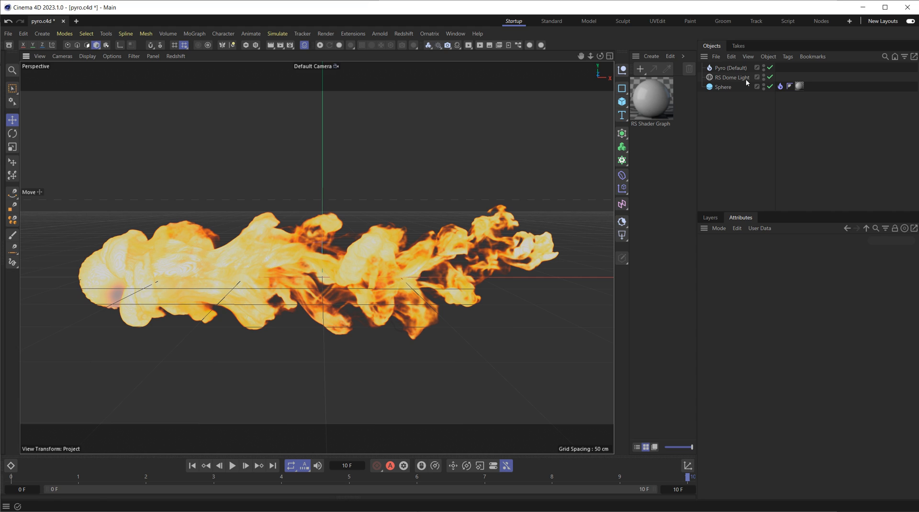
Select the Pyro (Default) object and create a Redshift Pyro Volume material
left_click(740, 67)
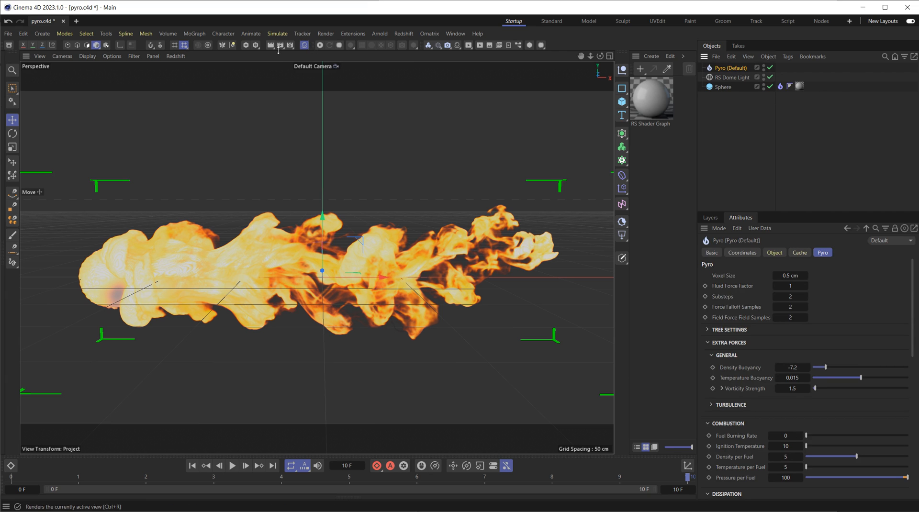
left_click(651, 56)
mouse_move(713, 116)
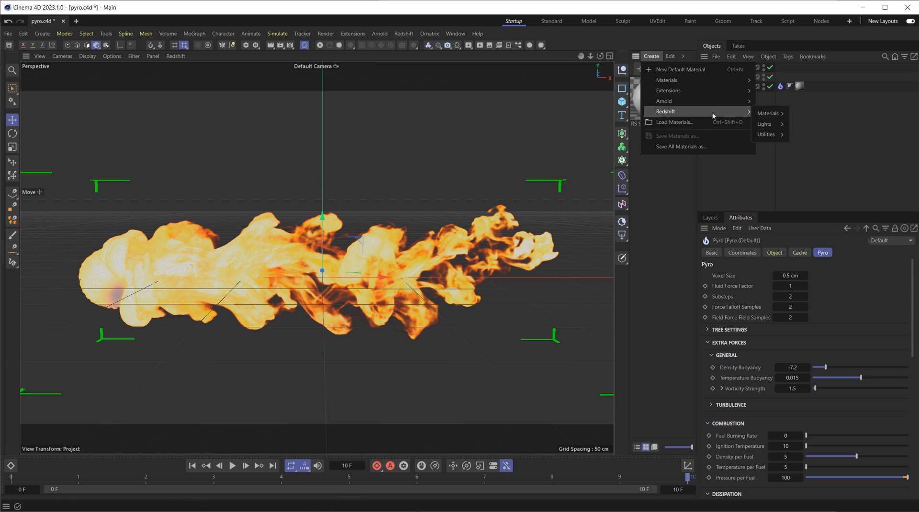
mouse_move(769, 114)
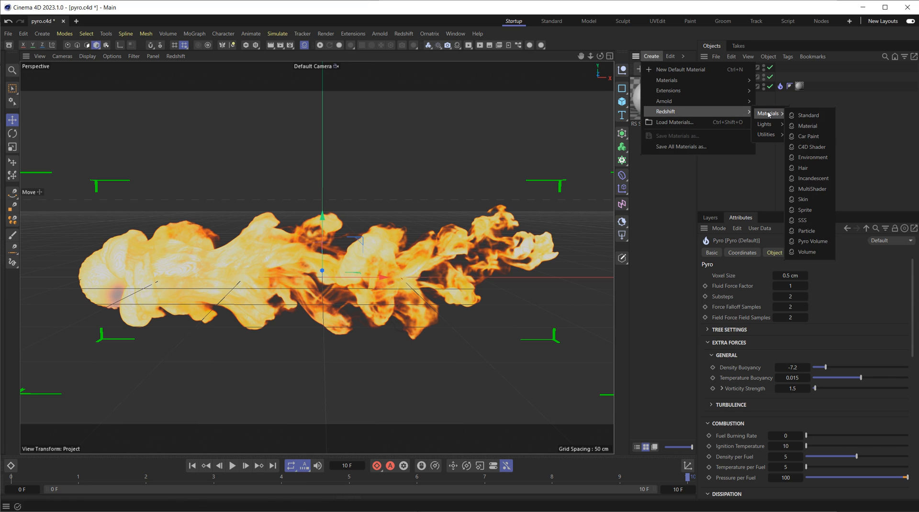
left_click(823, 242)
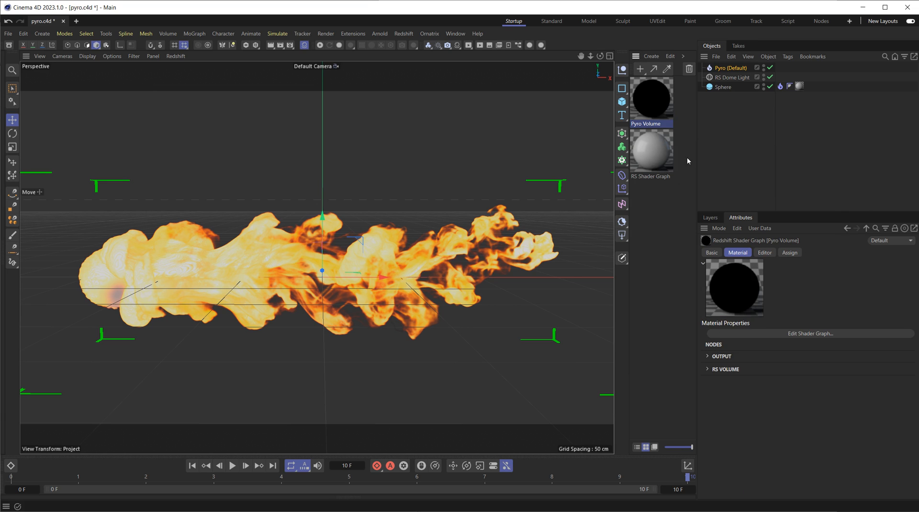
Open the Pyro Volume material's shader graph, enlarge its editor and review the RS Volume scatter and emission channels
double_click(662, 103)
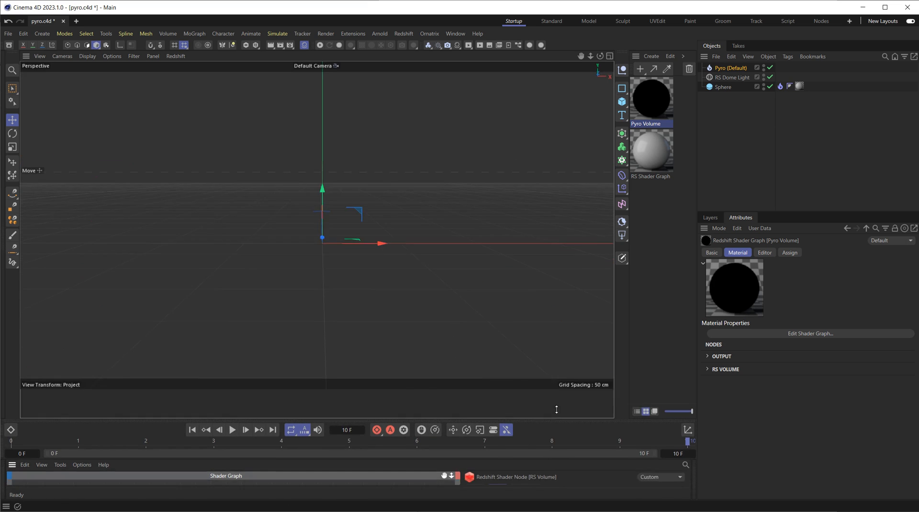
left_click_drag(550, 467, 562, 285)
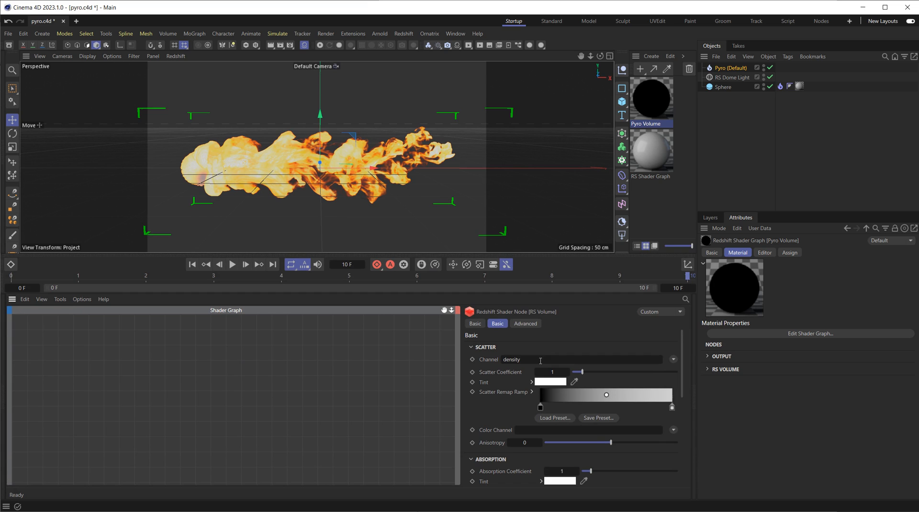
double_click(541, 361)
left_click_drag(683, 384, 690, 474)
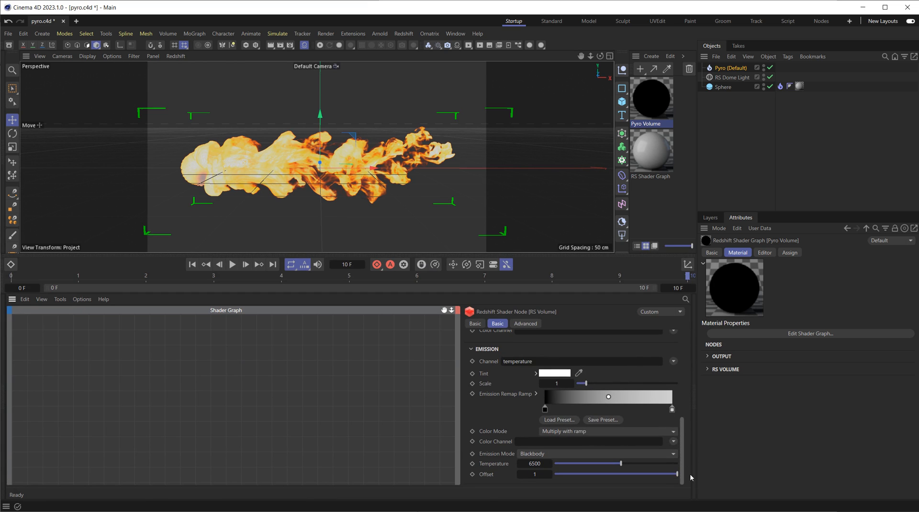
Assign the Pyro Volume material to the Pyro (Default) object and test-render it with the Redshift IPR
left_click(732, 68)
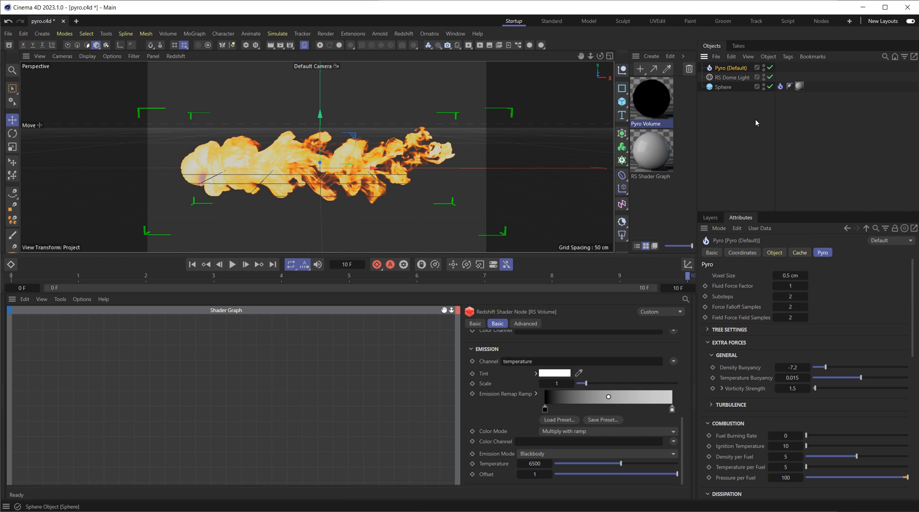
left_click(775, 253)
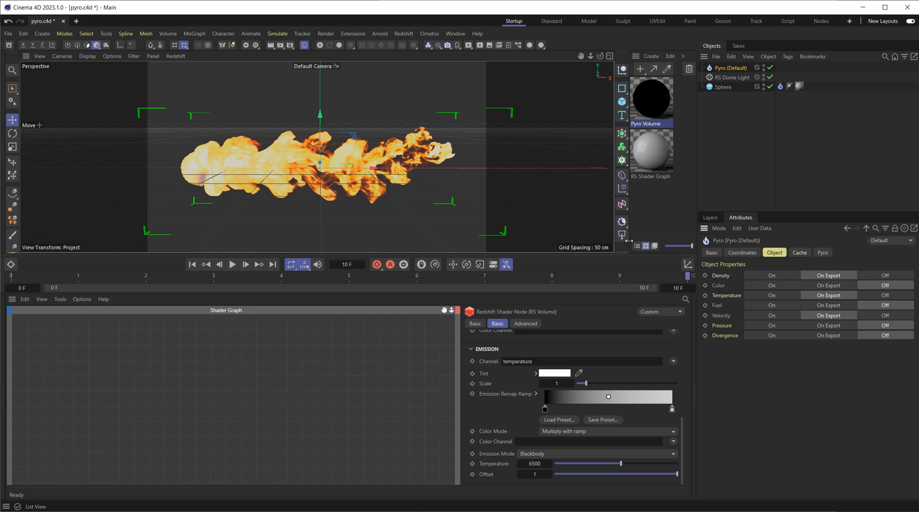
left_click_drag(673, 119, 732, 69)
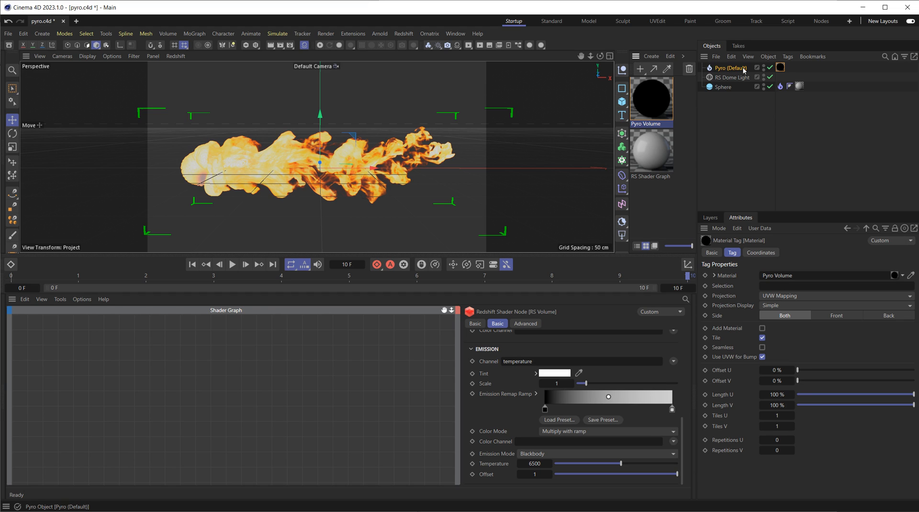
left_click(320, 46)
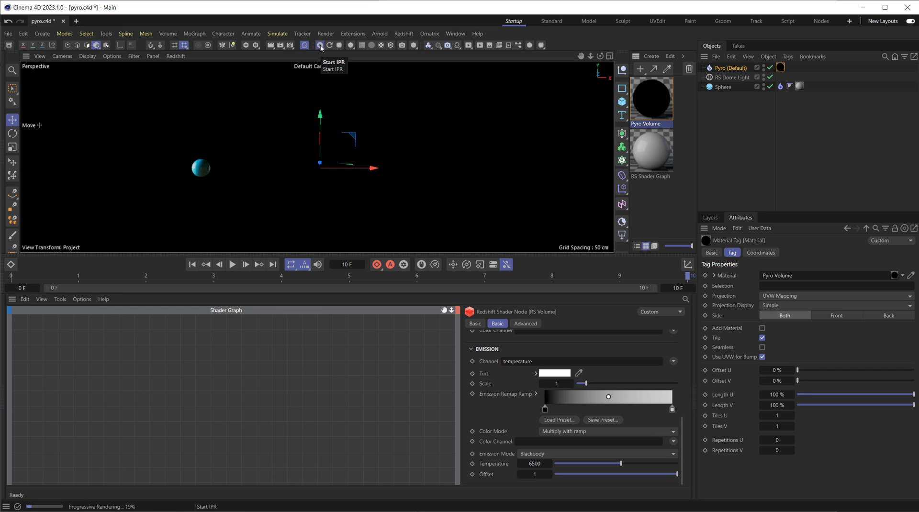
left_click(320, 46)
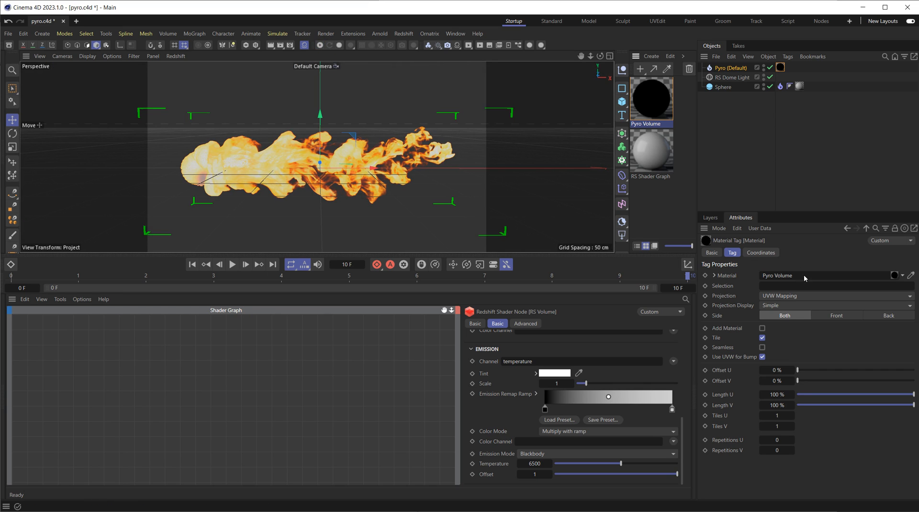
Set the Pyro (Default) object's Density, Temperature and Velocity properties to On
left_click(737, 68)
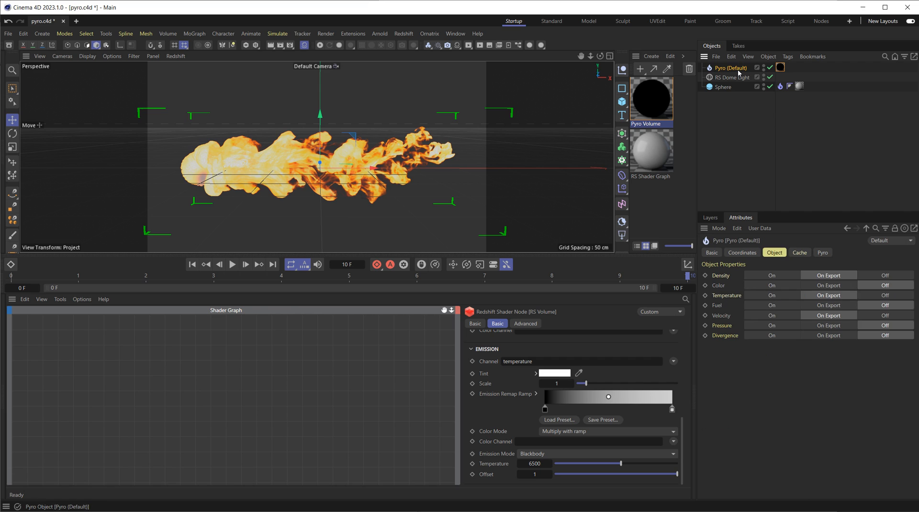
left_click(788, 276)
left_click(782, 296)
left_click(780, 315)
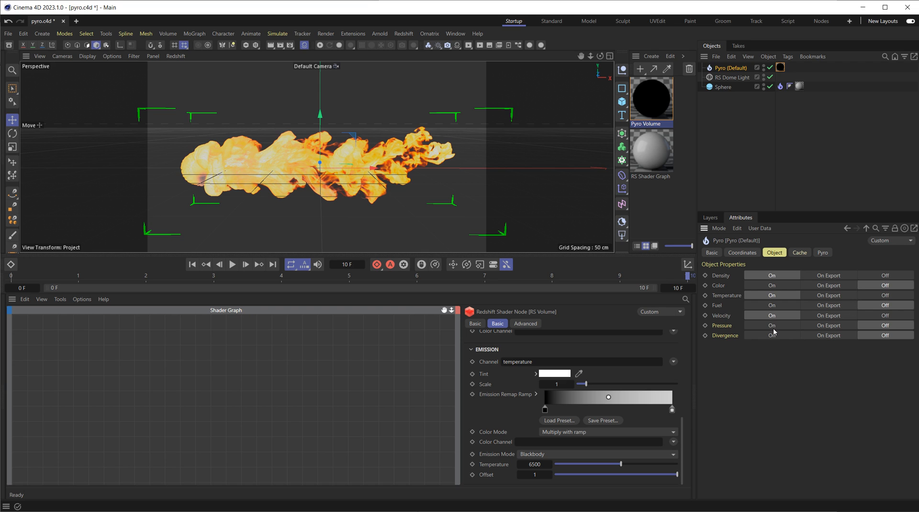
Rerun the simulation from the first frame to frame 5 and preview the fire with the Redshift IPR
left_click(192, 265)
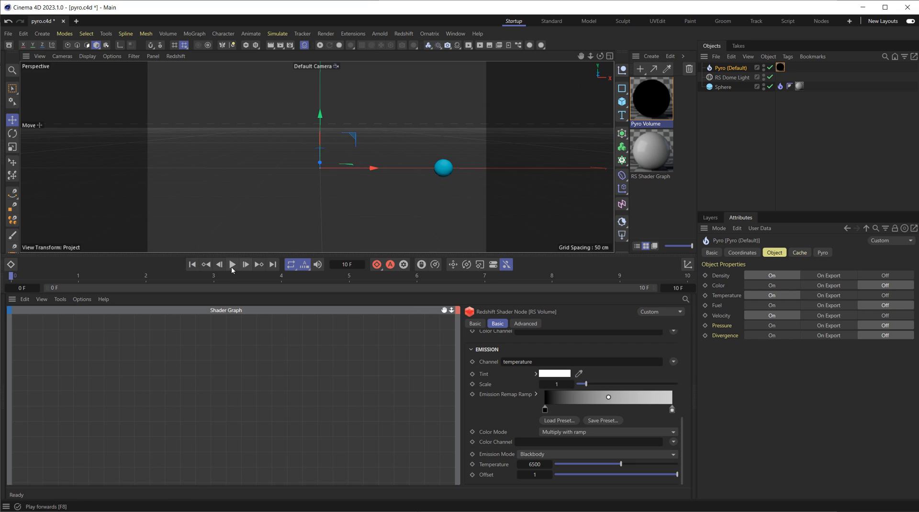
left_click(232, 264)
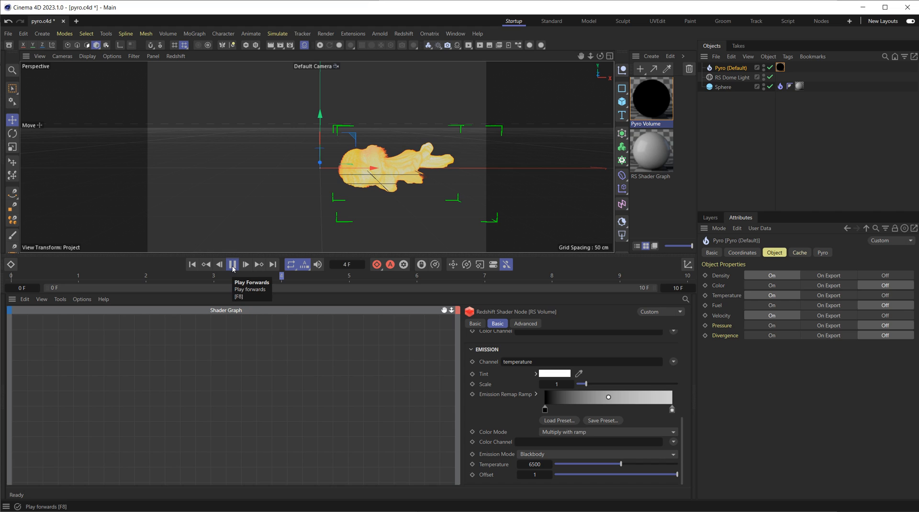
left_click(233, 265)
left_click(320, 45)
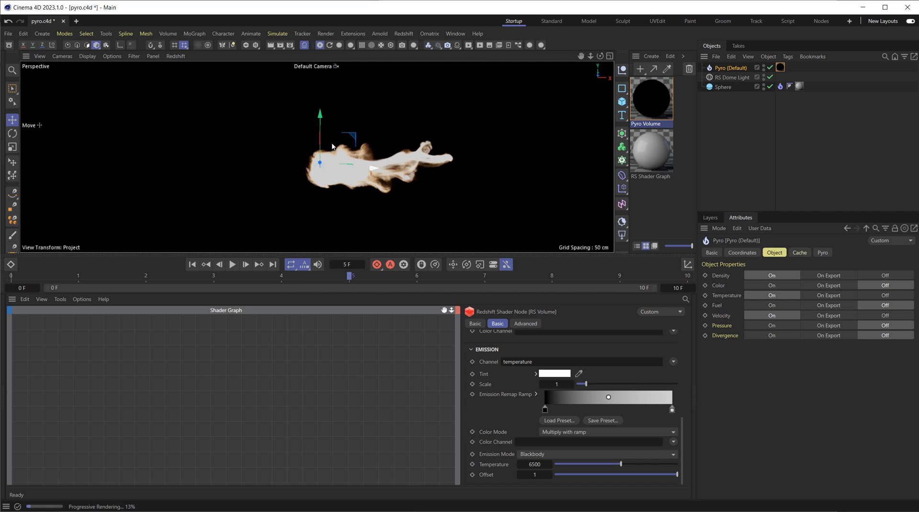
left_click(320, 45)
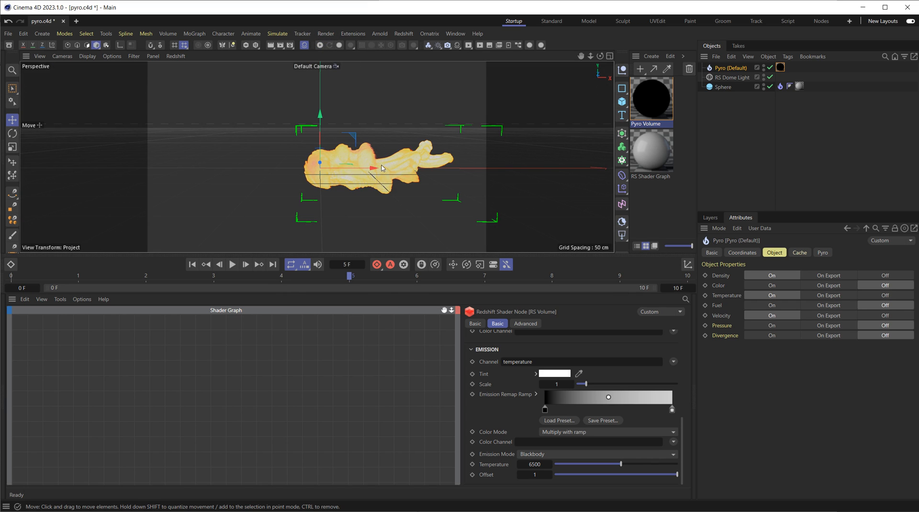
left_click(320, 45)
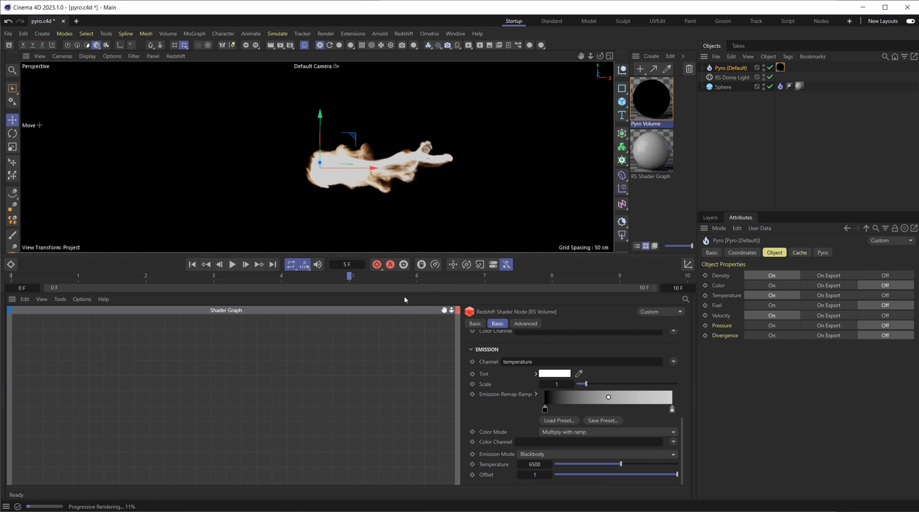
left_click(320, 45)
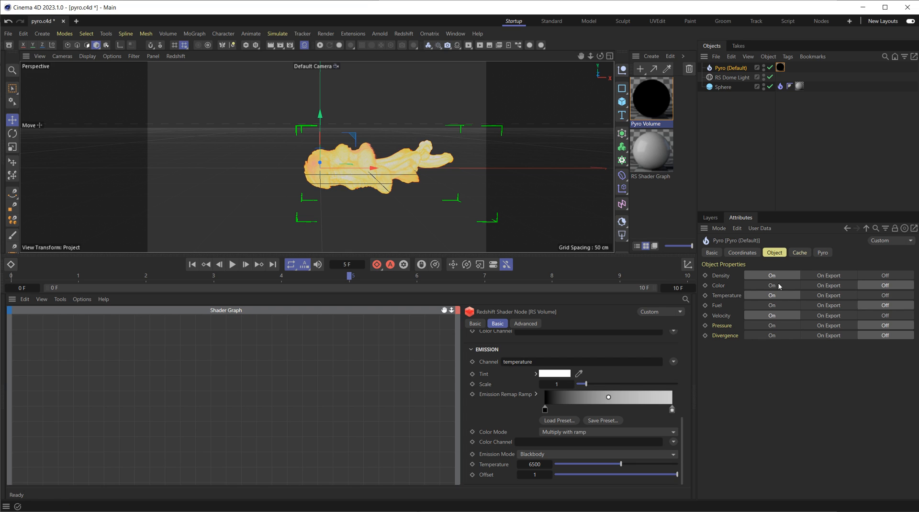
Set the Pyro object's Density, Temperature and Velocity properties back to On Export
left_click(828, 276)
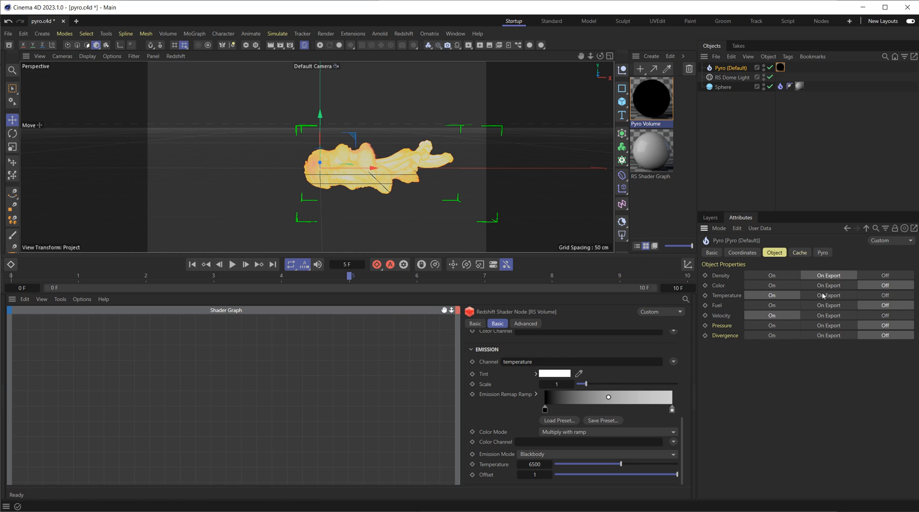
left_click(829, 295)
left_click(827, 313)
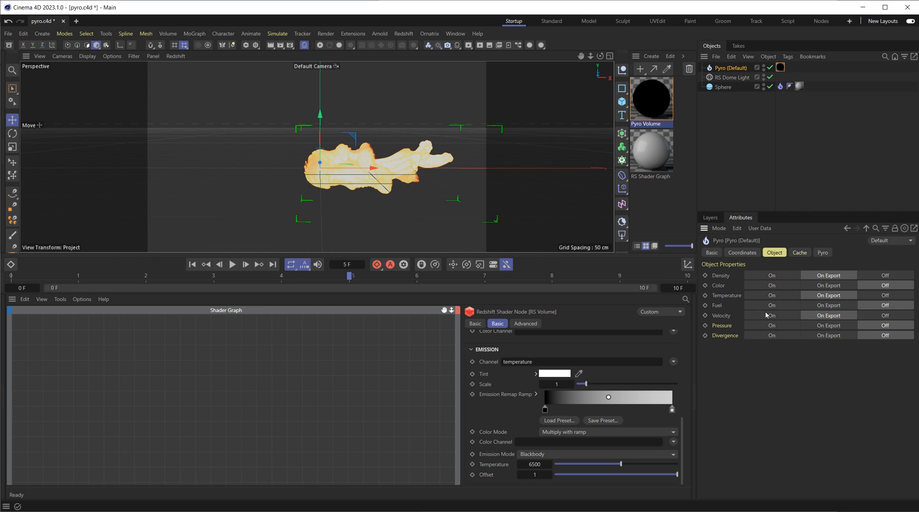
Cache the simulation scene from the Pyro object as an OpenVDB sequence named "fire"
left_click(800, 253)
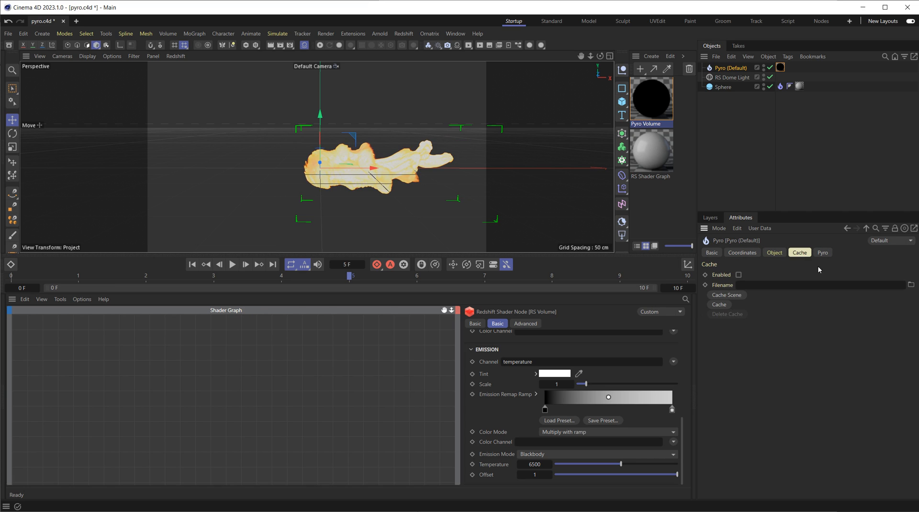
left_click(743, 295)
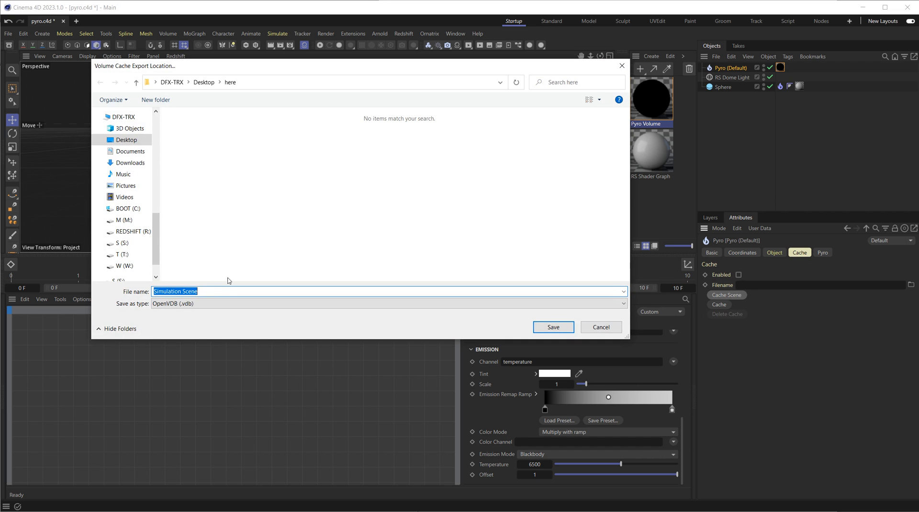
type("fire")
key("Return")
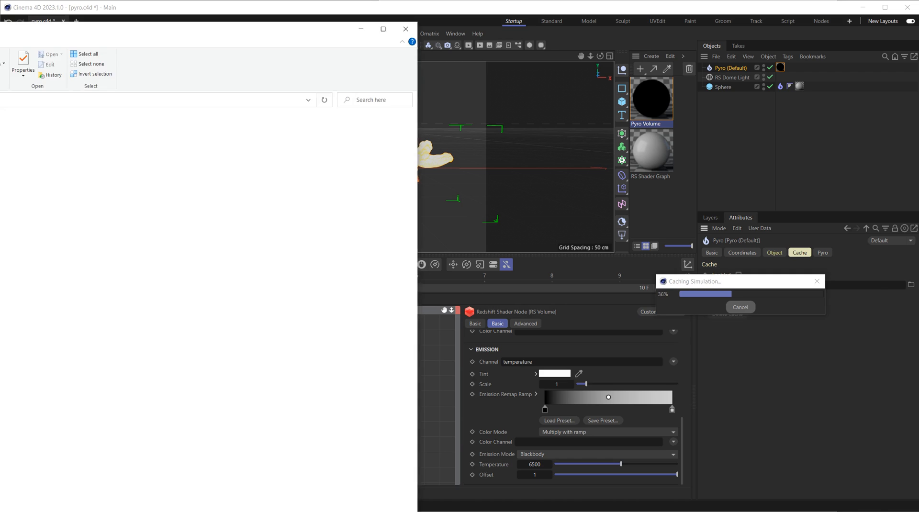
Switch to File Explorer, inspect the cached VDB files in the vol folder, and move the window aside
left_click_drag(0, 30, 410, 152)
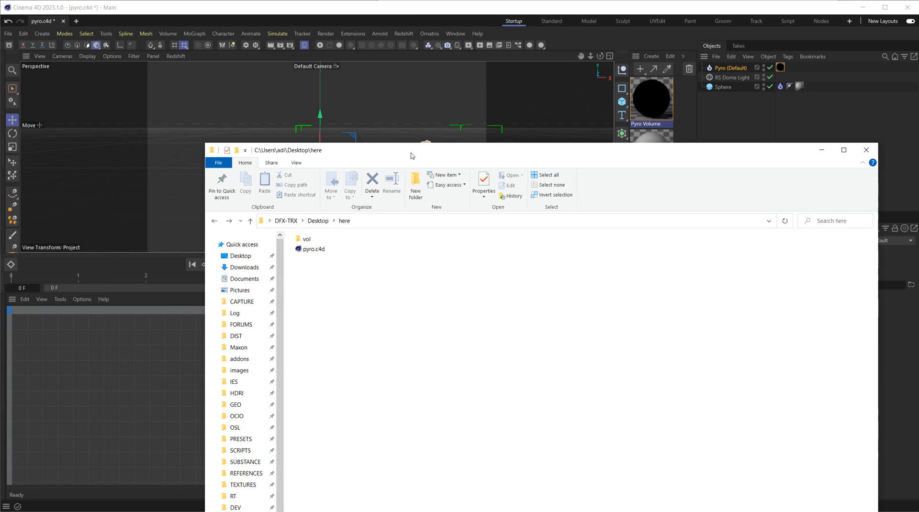
double_click(308, 241)
left_click_drag(454, 151, 427, 72)
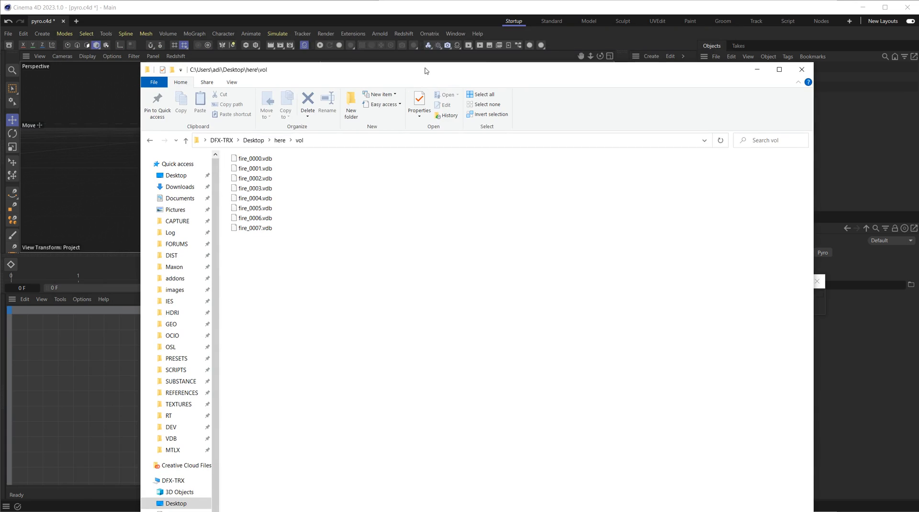
left_click_drag(270, 254, 253, 154)
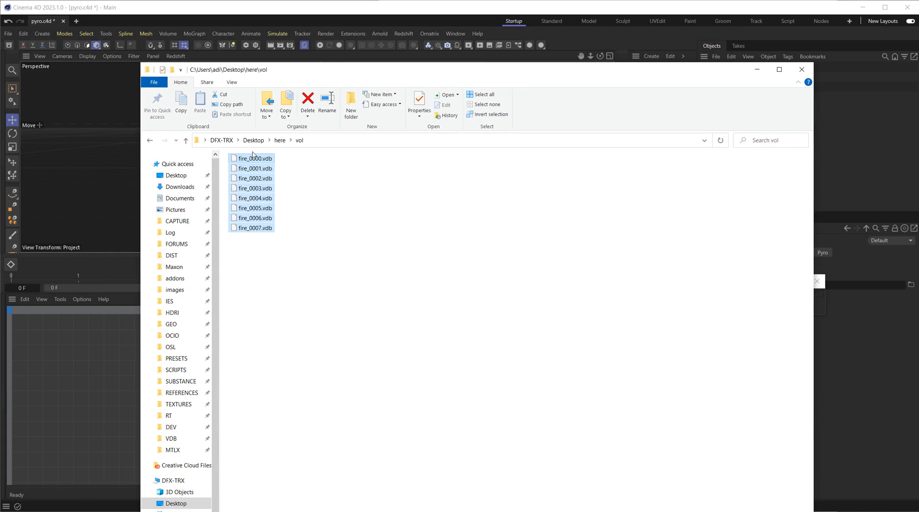
left_click(320, 269)
left_click_drag(317, 283, 256, 149)
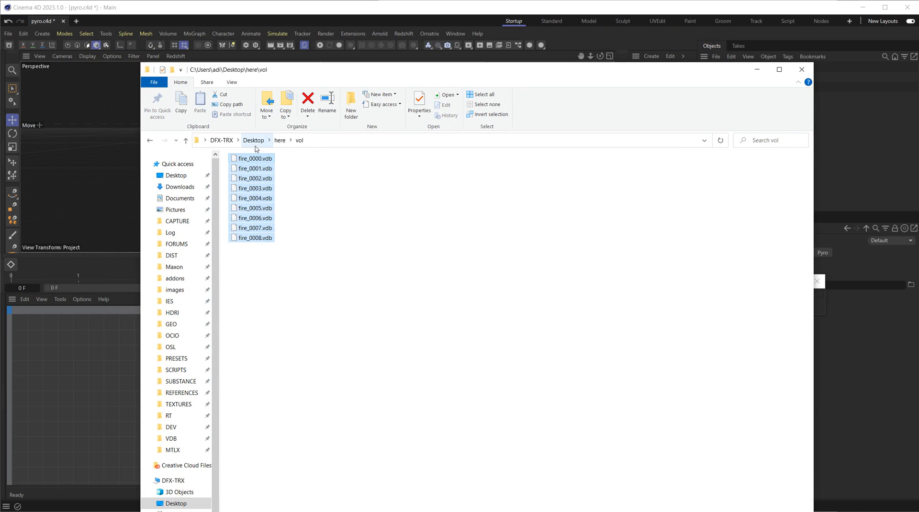
left_click(293, 261)
left_click_drag(286, 265, 246, 152)
left_click_drag(390, 73, 5, 5)
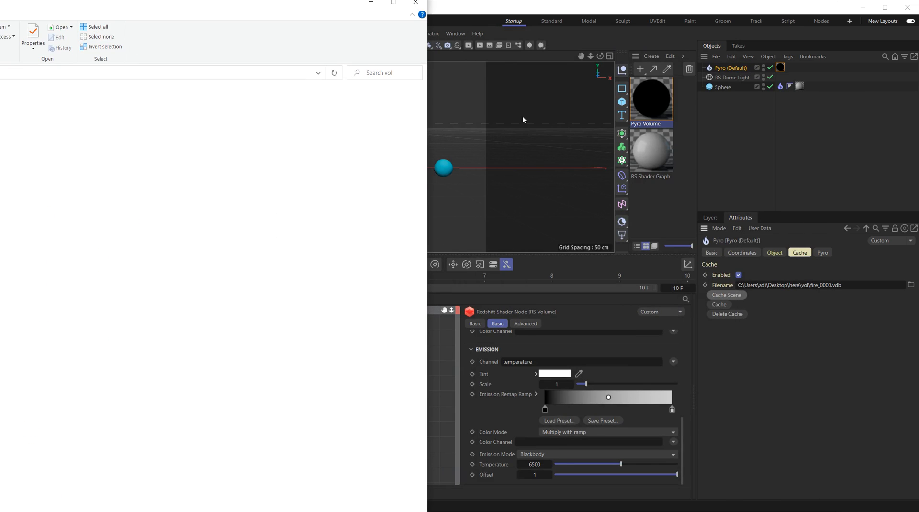
Return to Cinema 4D, reselect the Pyro (Default) object and go to frame 4 to check the cached fire
left_click(746, 147)
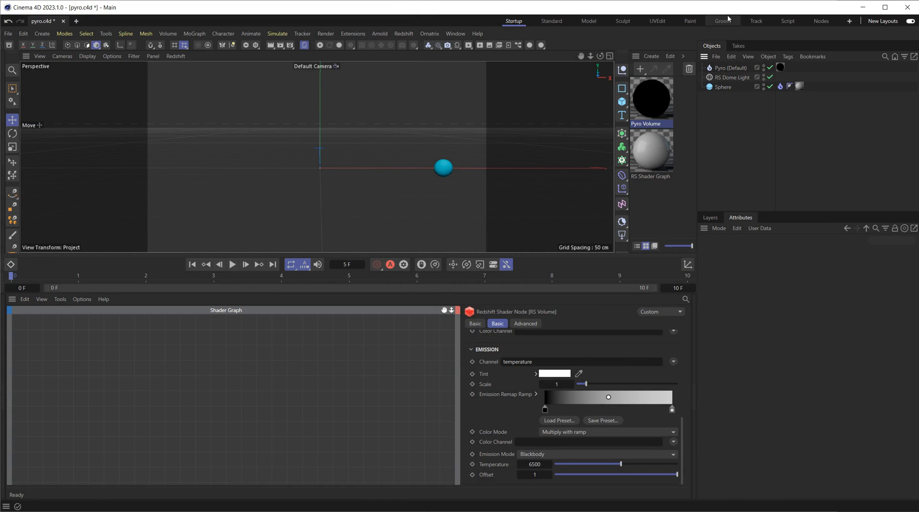
left_click(734, 67)
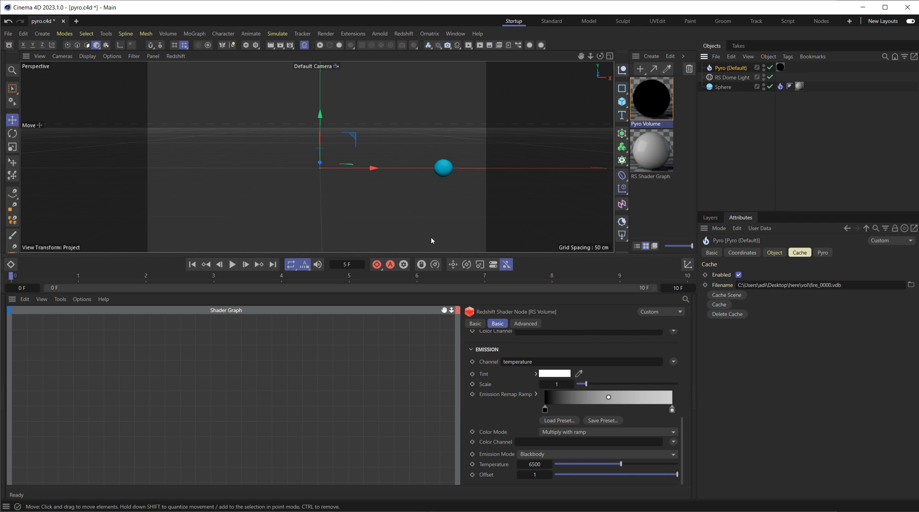
left_click(287, 277)
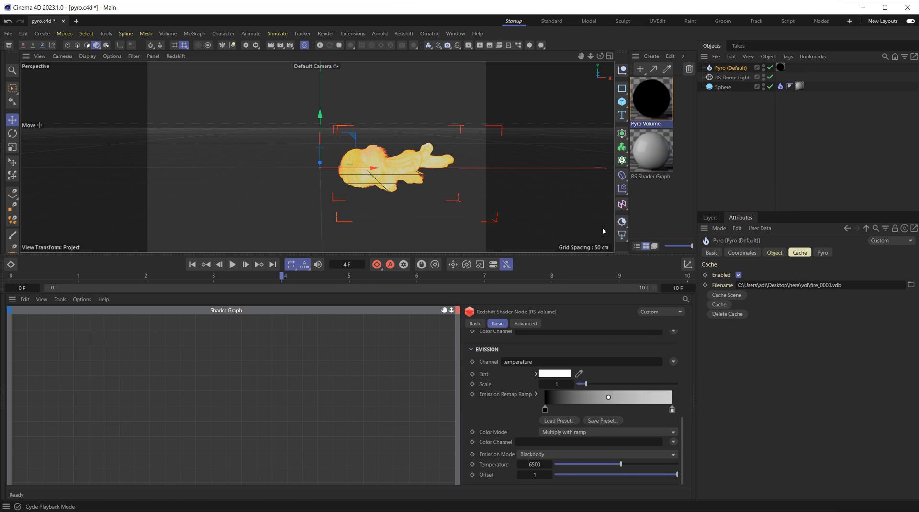
Set the Pyro object's Density, Temperature and Velocity properties to Off
left_click(776, 253)
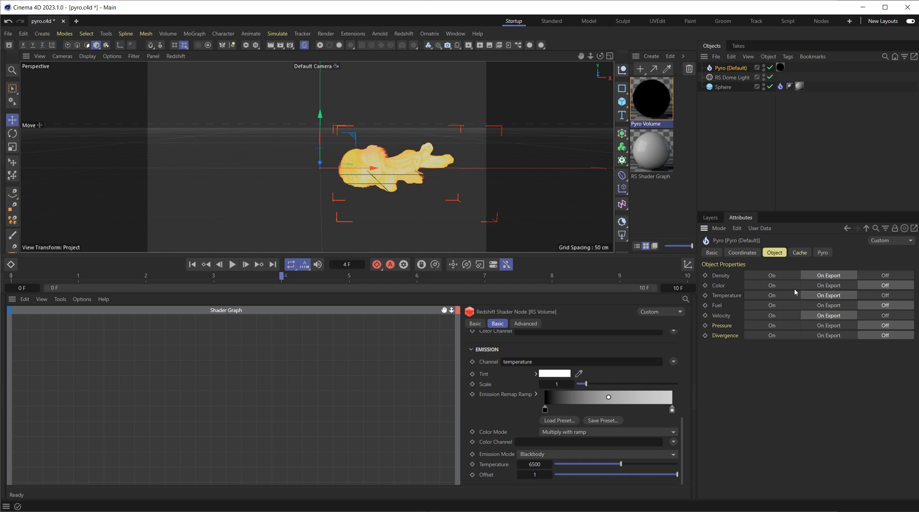
left_click(885, 276)
left_click(886, 296)
left_click(886, 316)
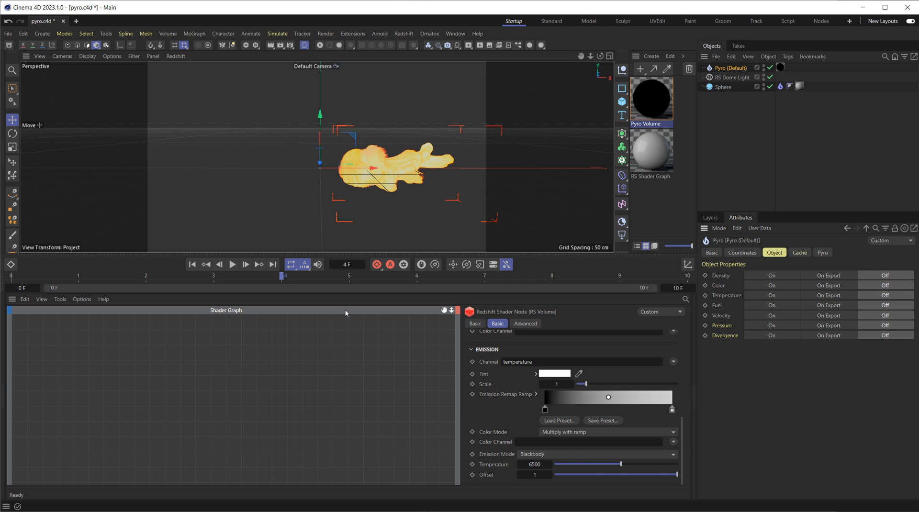
Start the Redshift viewport render at frame 9 and display its Alpha pass
left_click_drag(281, 277, 585, 263)
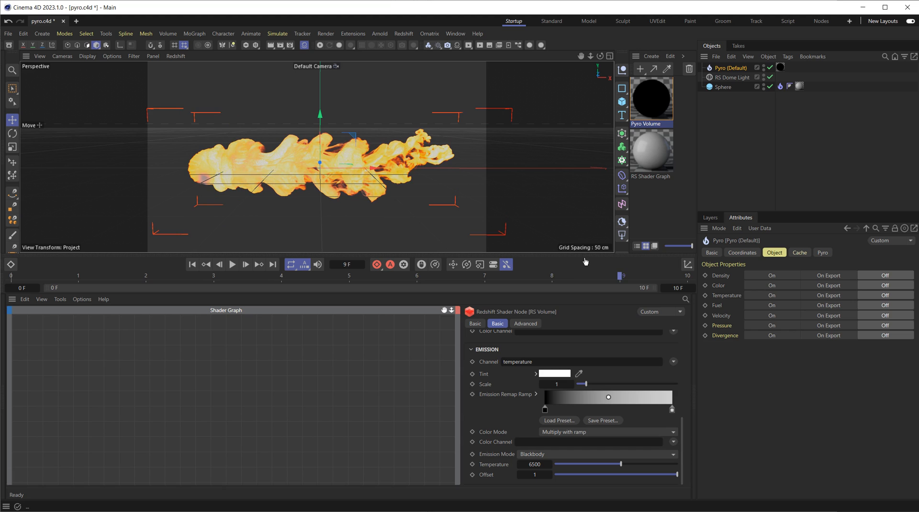
left_click(320, 45)
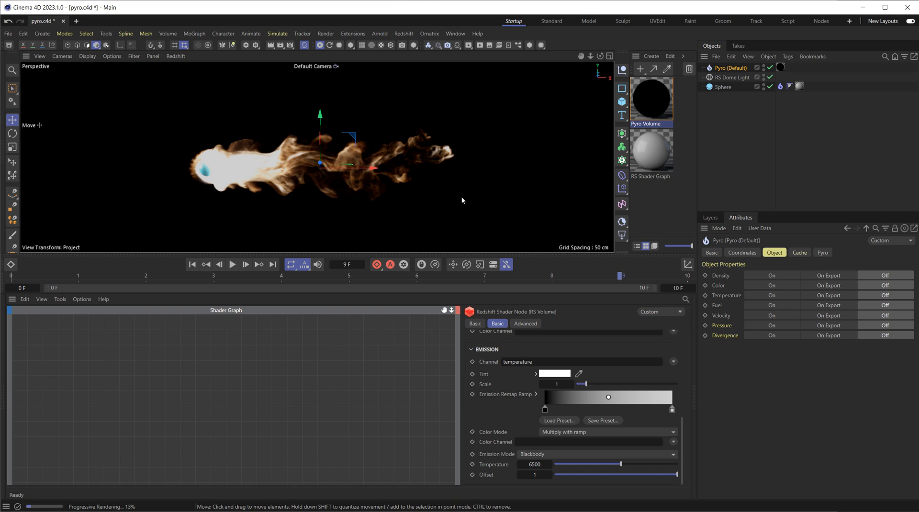
left_click(351, 45)
left_click(370, 62)
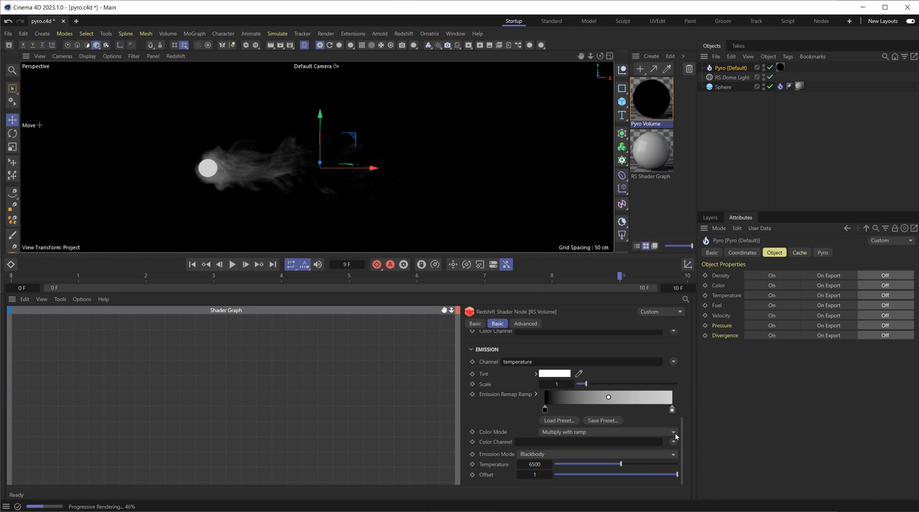
Set the Absorption Coefficient of the Pyro Volume material's RS Volume shader to 100
left_click_drag(682, 437, 691, 388)
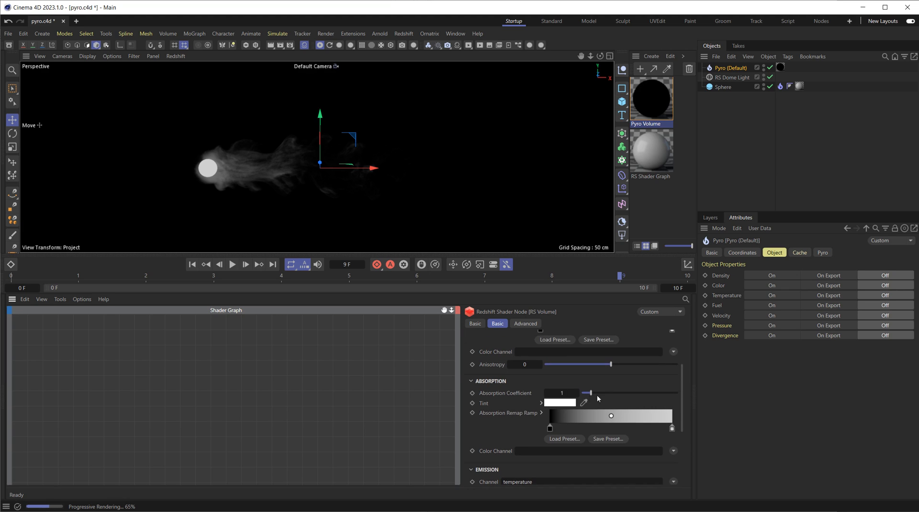
double_click(568, 393)
type("100")
key("Return")
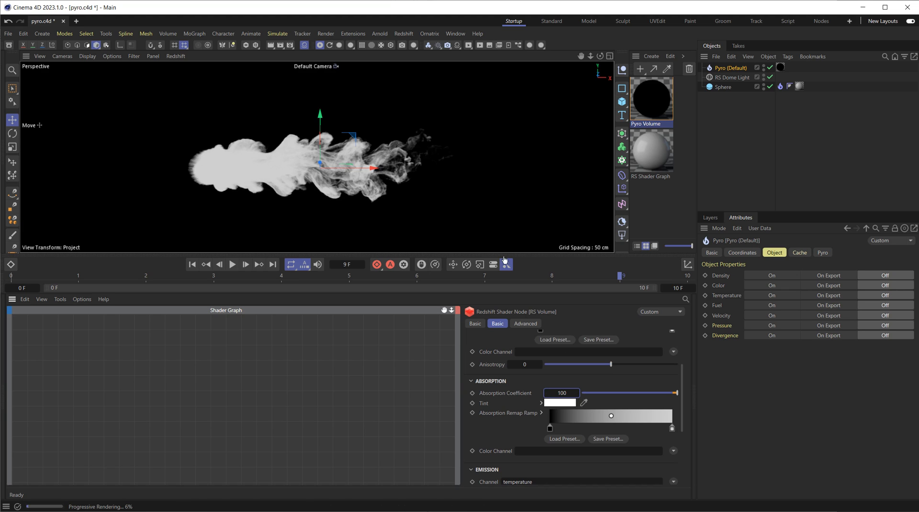
Switch the Redshift viewport render back to the Beauty pass
left_click(415, 46)
mouse_move(441, 53)
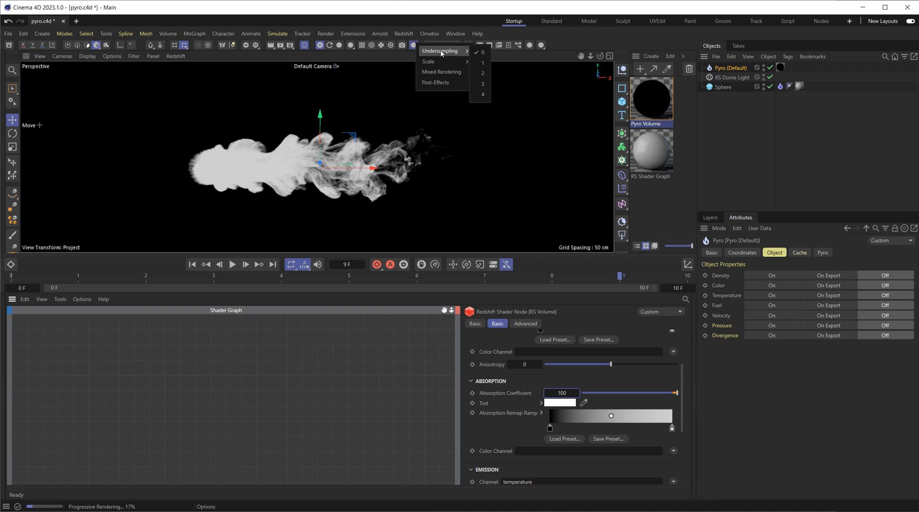
left_click(350, 45)
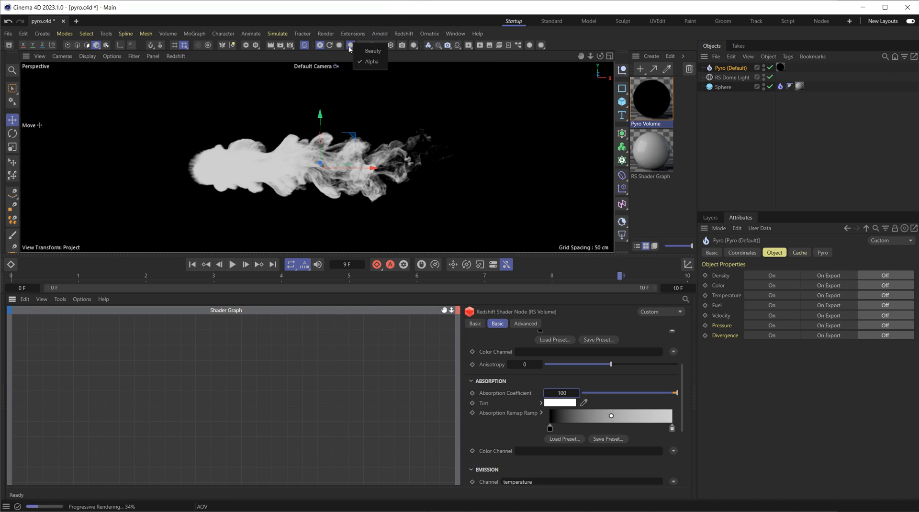
left_click(371, 51)
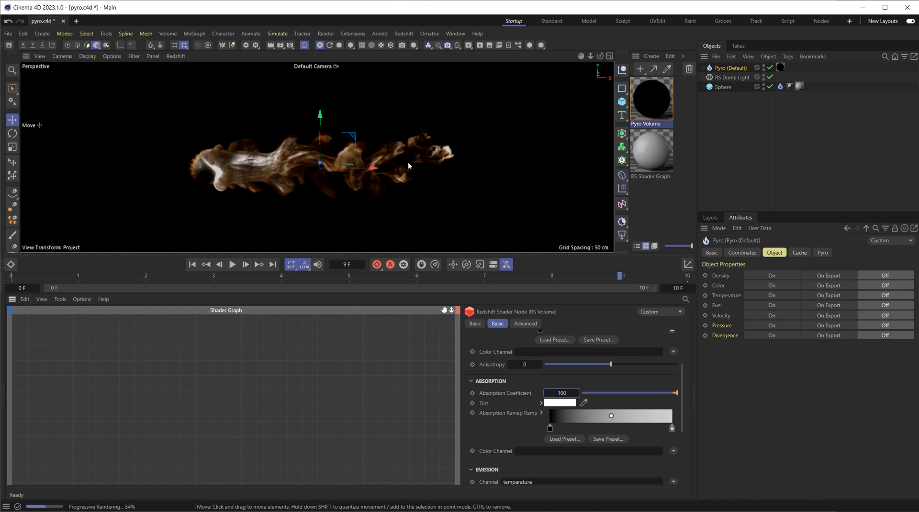
Try Scatter Coefficient values of 20, 30, 50 and 100 on the RS Volume shader
left_click_drag(682, 392, 683, 357)
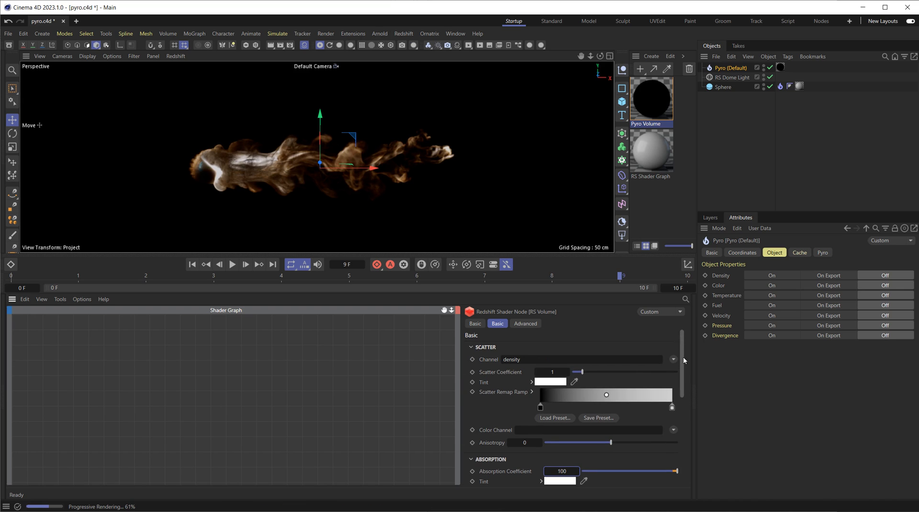
left_click(567, 374)
type("20")
key("Return")
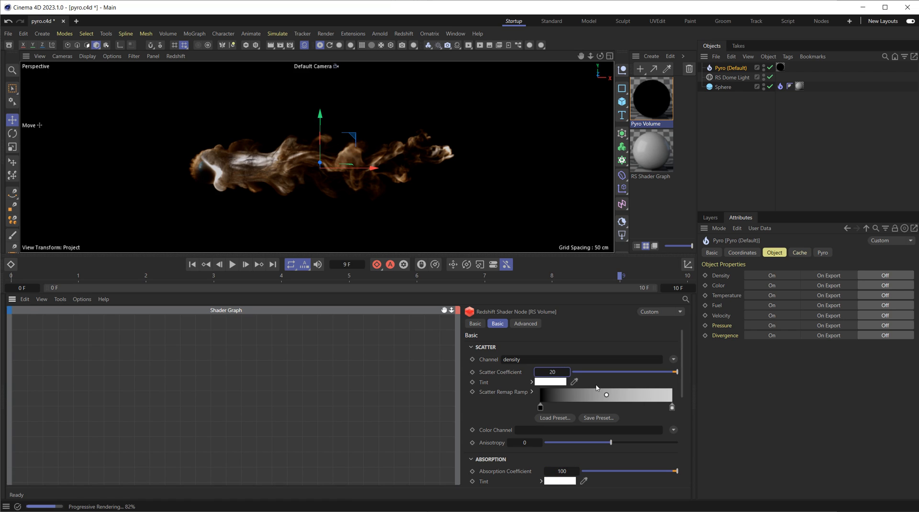
left_click(560, 372)
type("30")
key("Return")
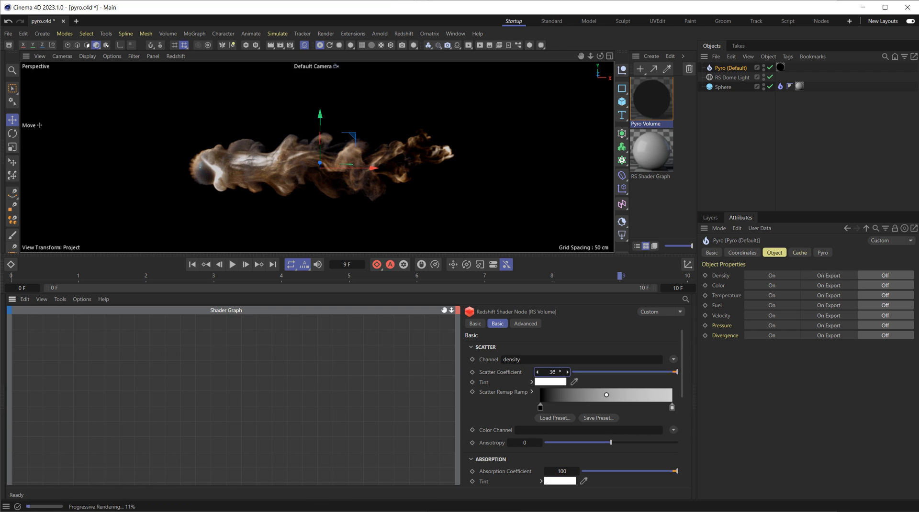
left_click(555, 372)
type("50")
key("Return")
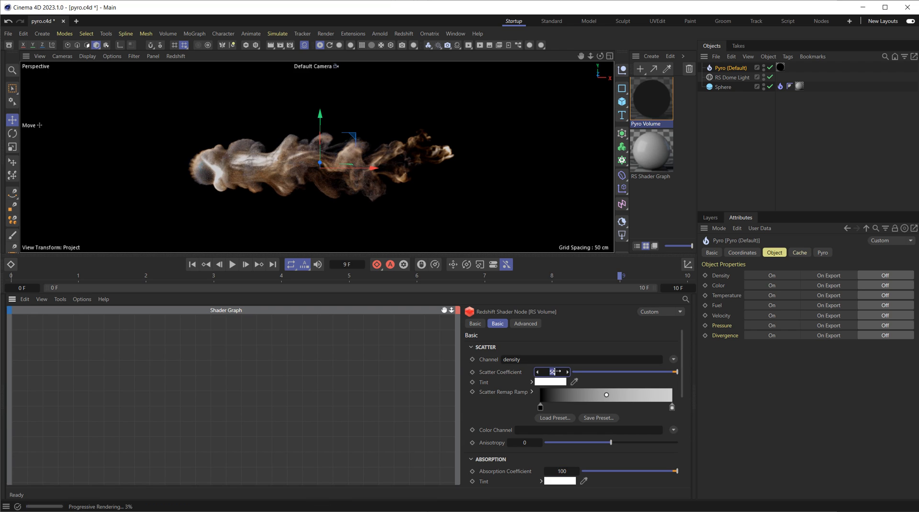
type("100")
key("Return")
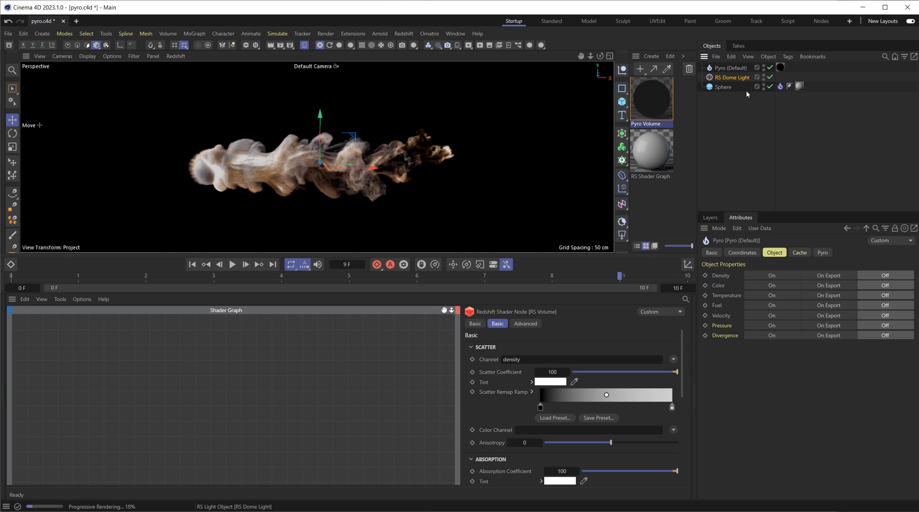
Lower the RS Dome Light's Volume contribution to 0 to compare the render, and restore it to 1
left_click(754, 76)
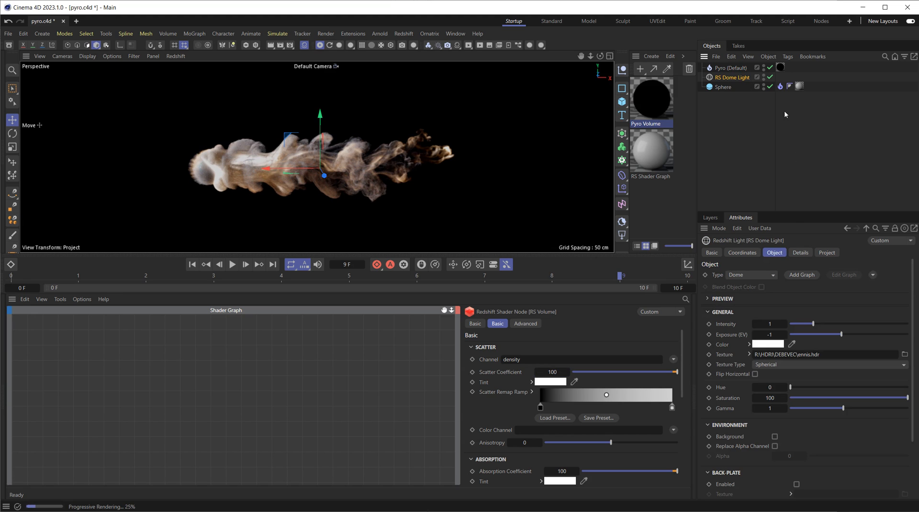
left_click(802, 253)
left_click_drag(822, 440, 611, 476)
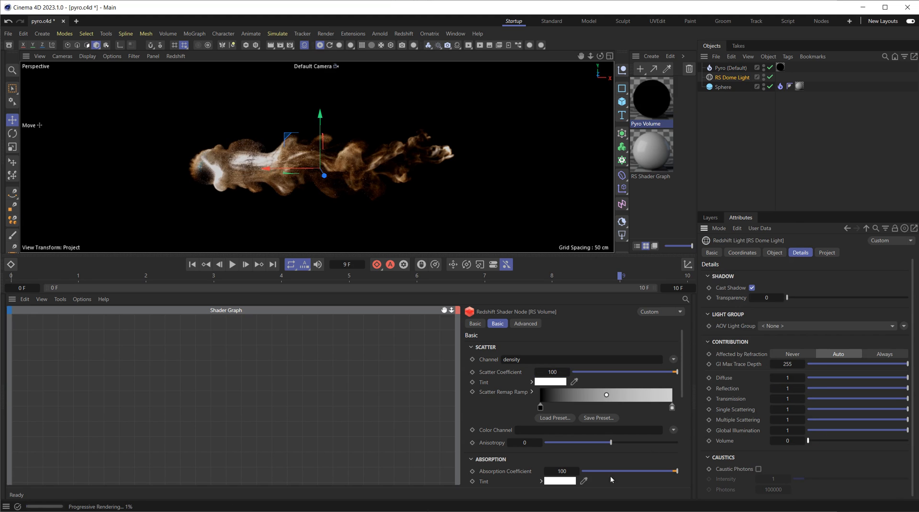
left_click_drag(809, 440, 908, 440)
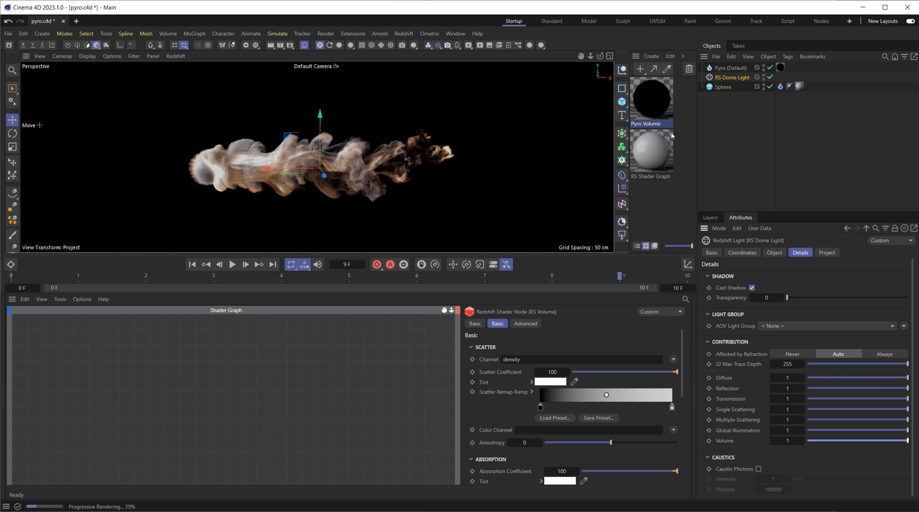
Set the RS Volume shader's Scatter Coefficient to 20
left_click(553, 372)
type("20")
key("Return")
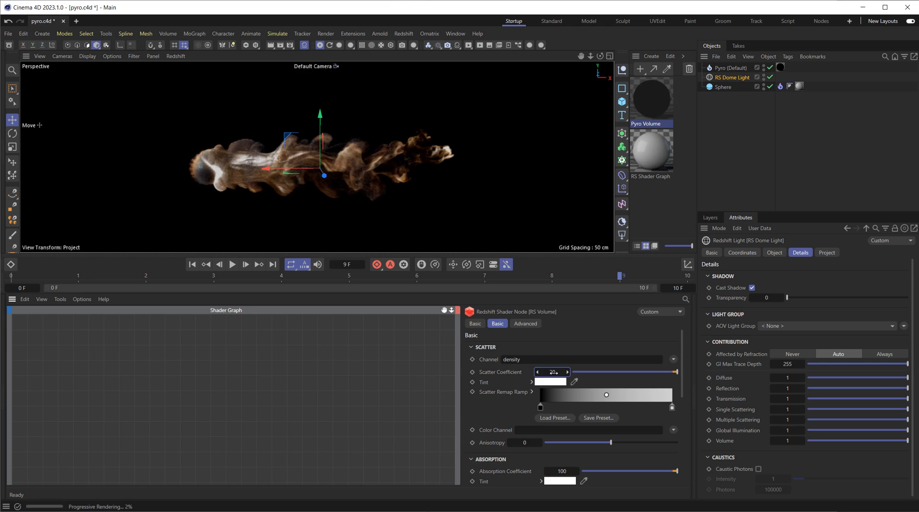
Raise the RS Volume shader's emission Scale to 10 and increase it further to 20
scroll(683, 397, "down", 5)
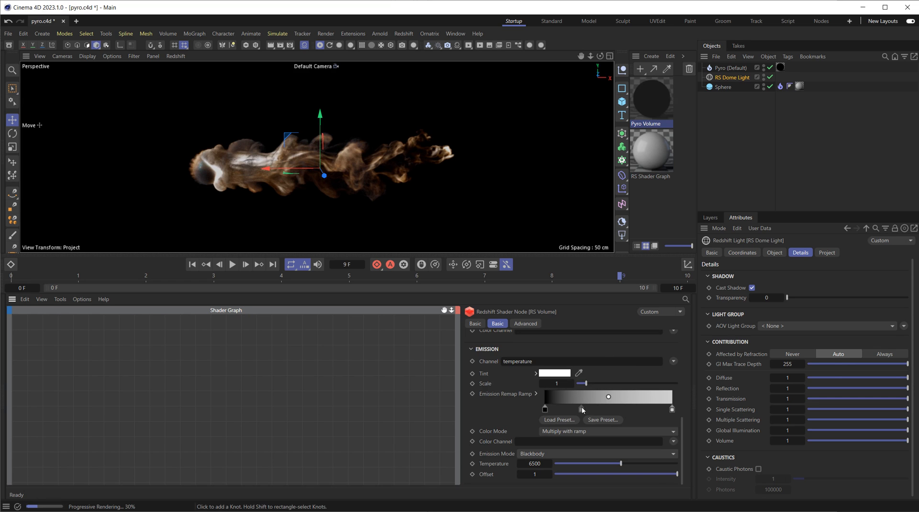
left_click_drag(596, 386, 678, 384)
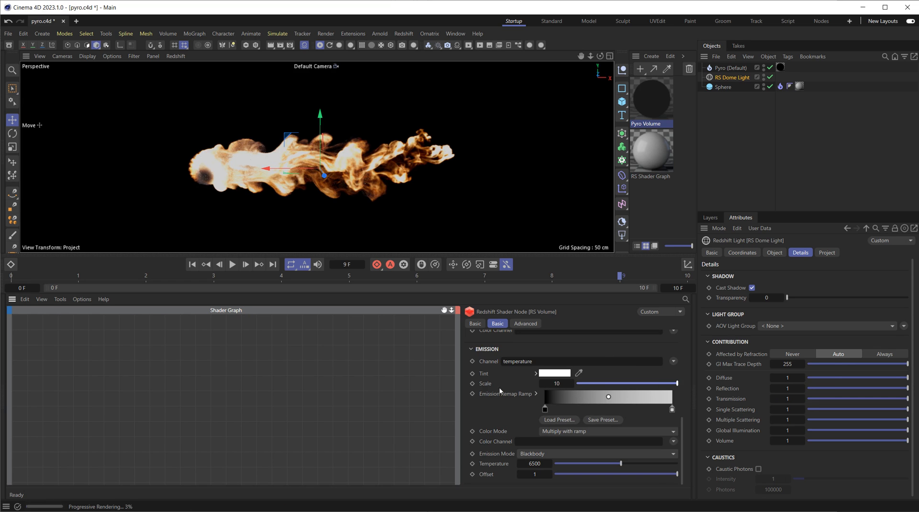
double_click(554, 383)
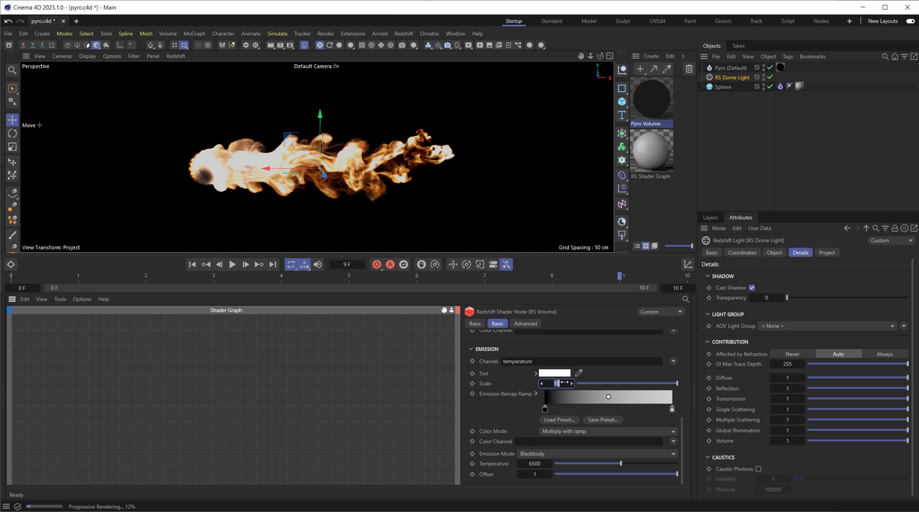
type("20")
key("Return")
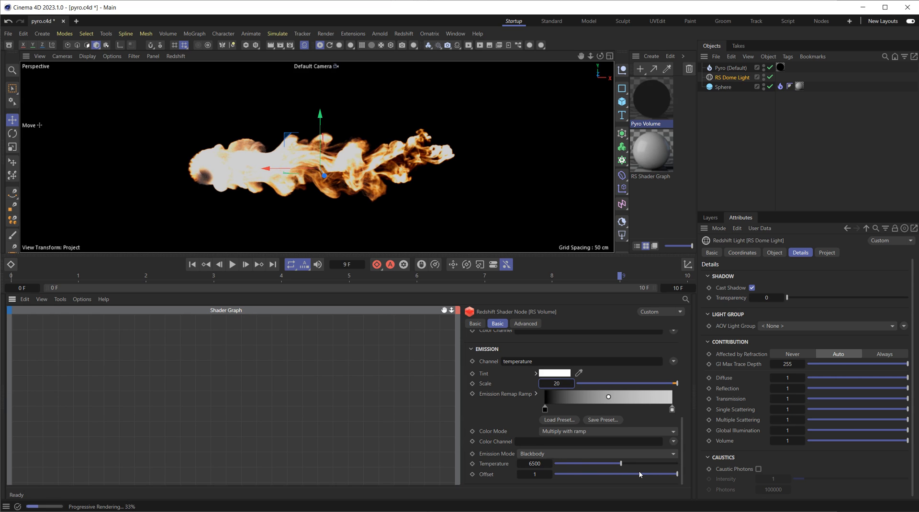
Set the Emission Mode to Color Ramp and load the Heat 3 gradient preset into the Emission Remap Ramp
left_click(562, 454)
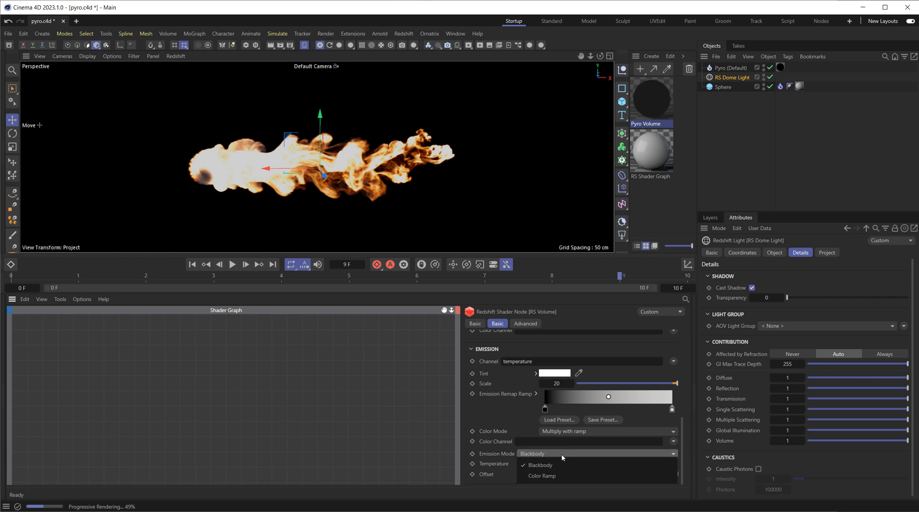
left_click(561, 475)
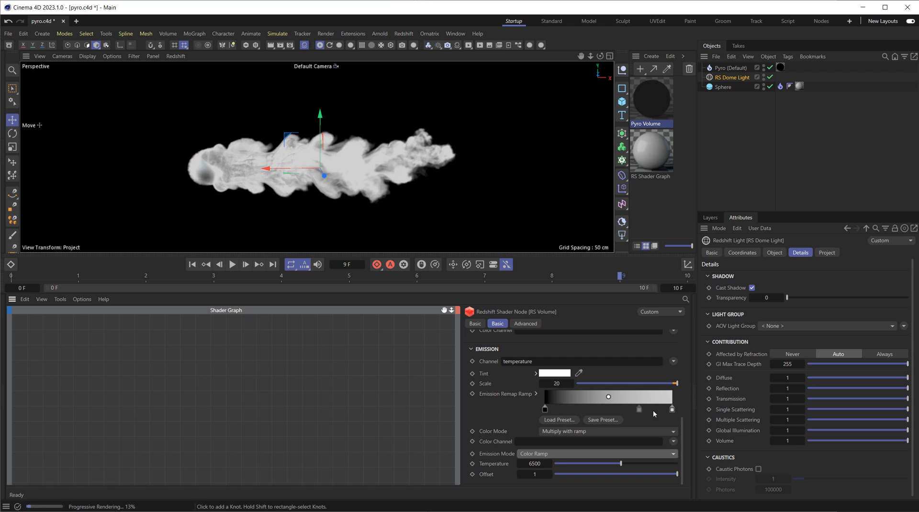
left_click(560, 420)
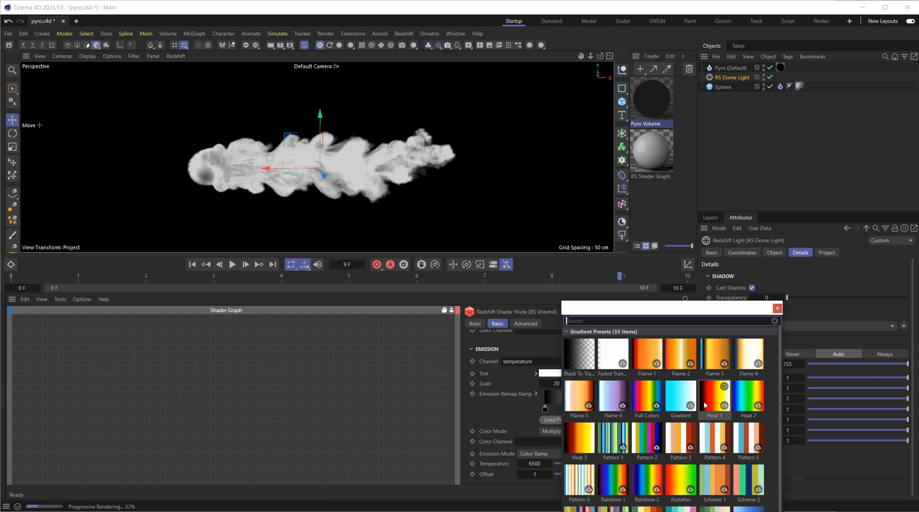
double_click(575, 443)
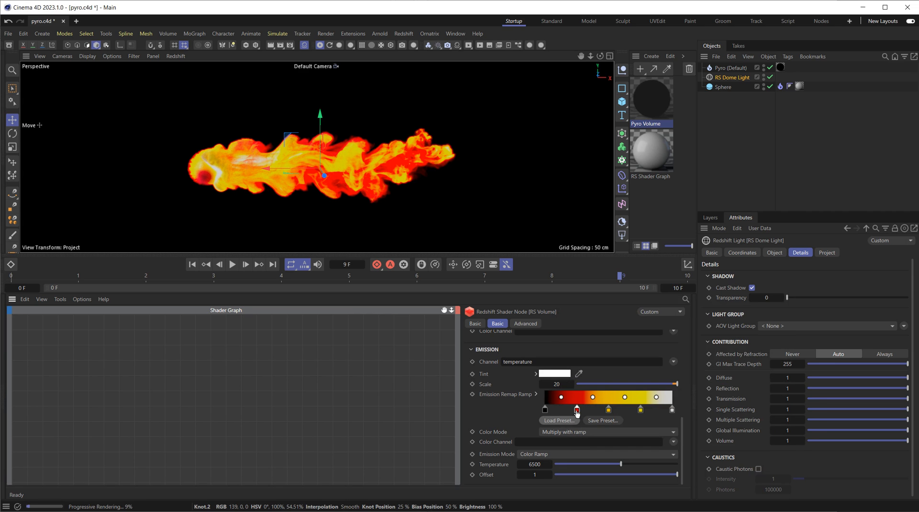
Remove the red knot from the Emission Remap Ramp and set the Emission Mode back to Blackbody
left_click_drag(577, 409, 575, 434)
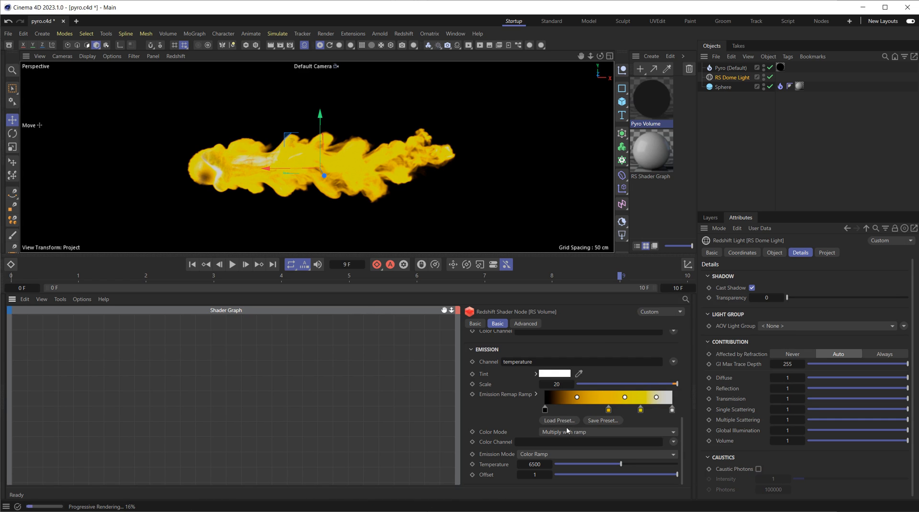
left_click(575, 453)
left_click(568, 463)
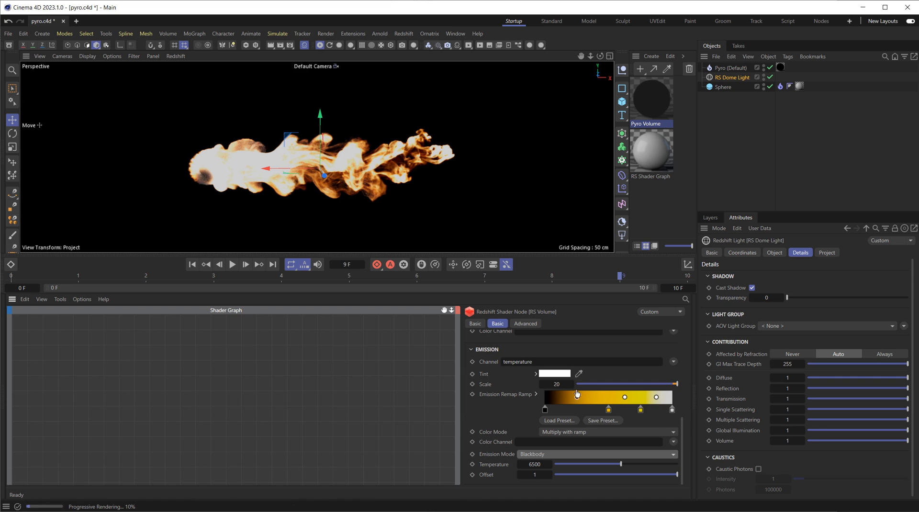
Lower the Blackbody emission Temperature to about 4428 and the Offset to about 0.844
left_click_drag(682, 450, 683, 473)
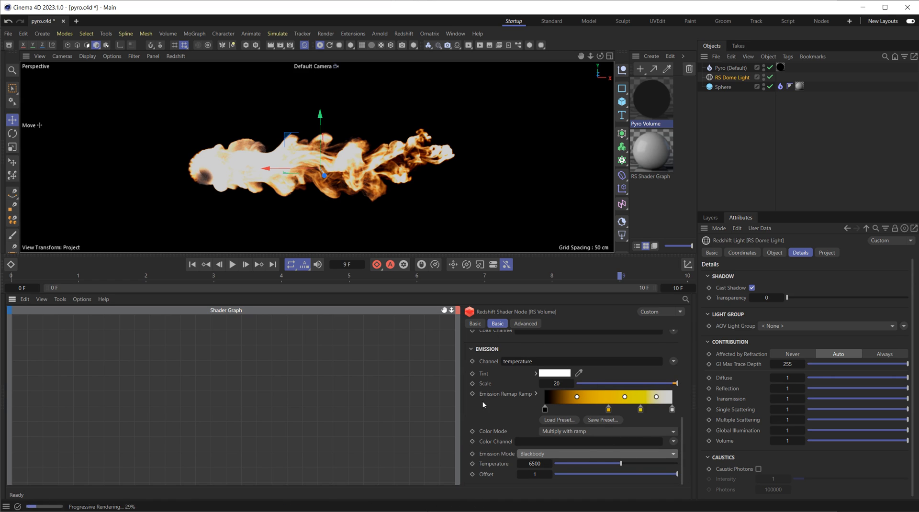
left_click_drag(616, 465, 601, 464)
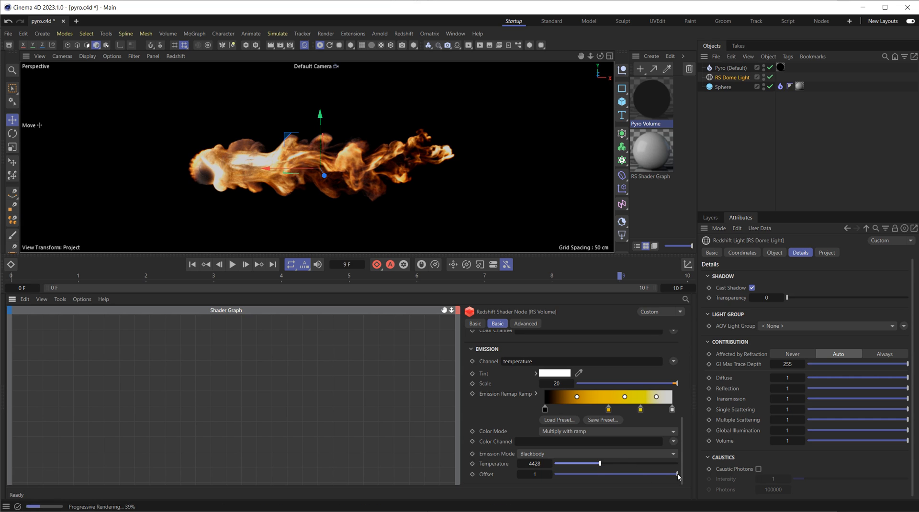
left_click_drag(678, 476, 659, 476)
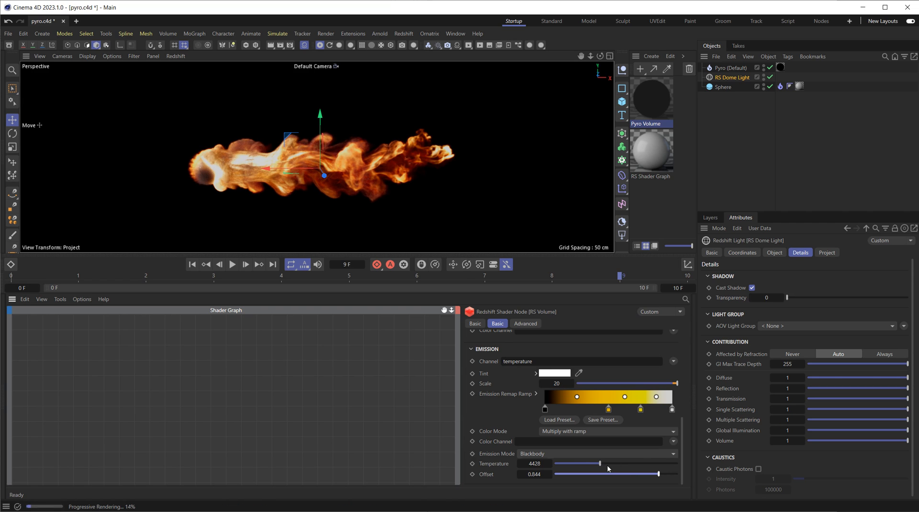
Set the Old Max value of the shader's Emission Remap Range to 3
left_click(525, 324)
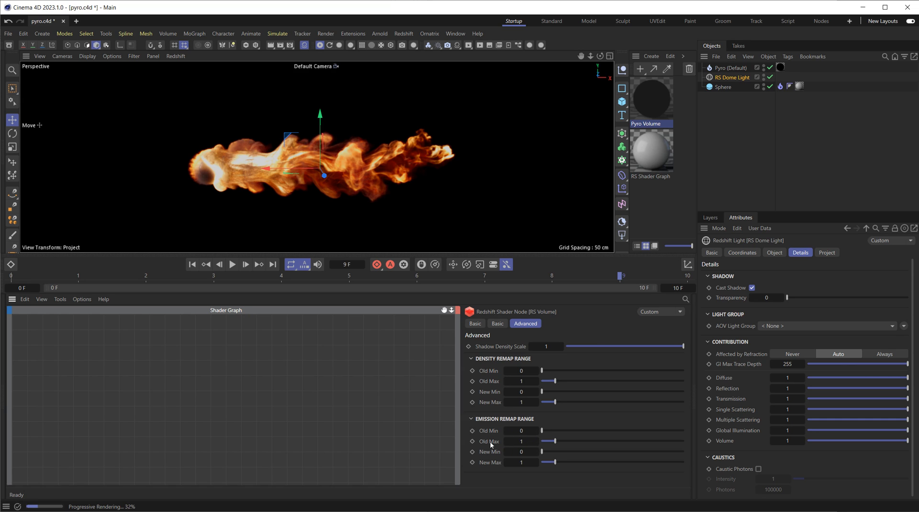
left_click_drag(566, 439, 580, 441)
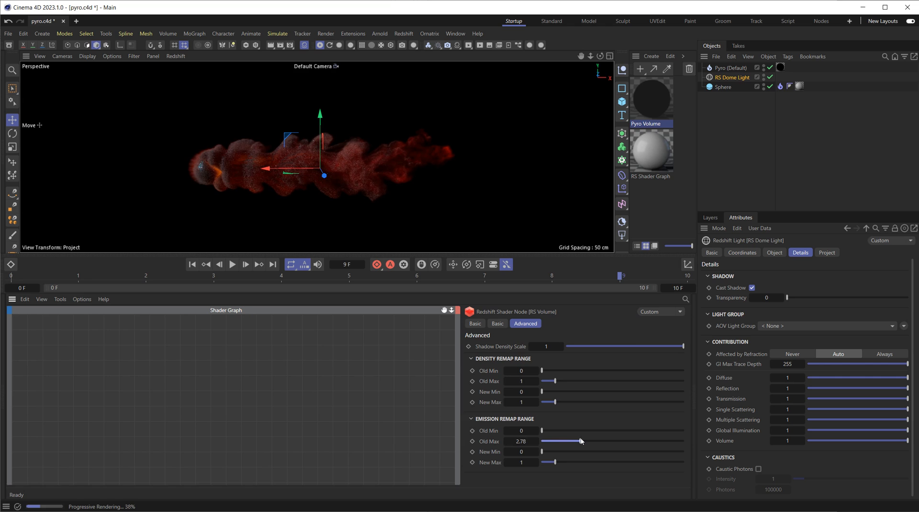
left_click(531, 441)
type("3")
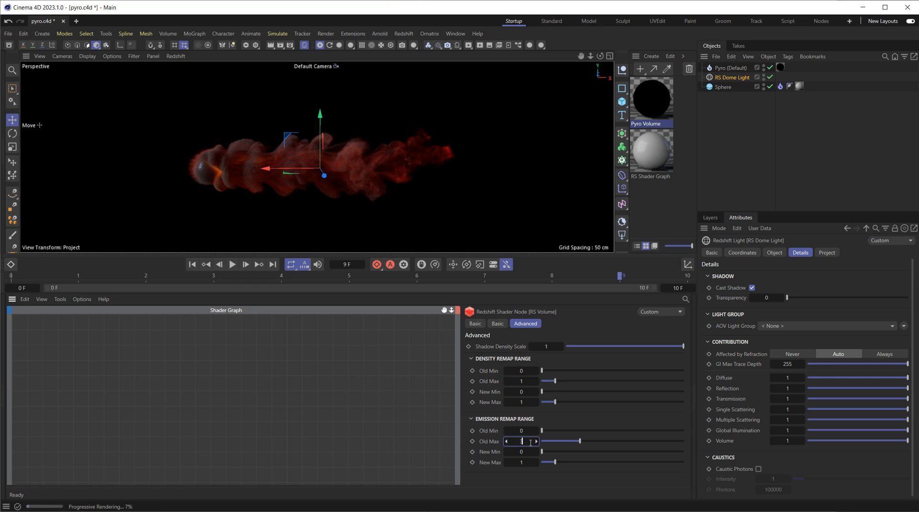
key("Return")
In the shader's Emission settings, raise the Scale to 200, the Blackbody Temperature to about 9450 and the Offset to about 0.932
left_click(497, 324)
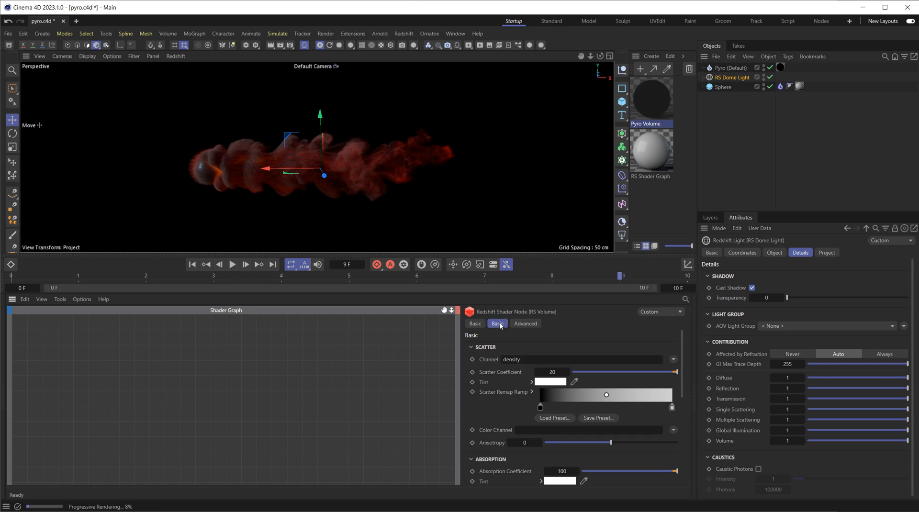
left_click_drag(682, 391, 682, 479)
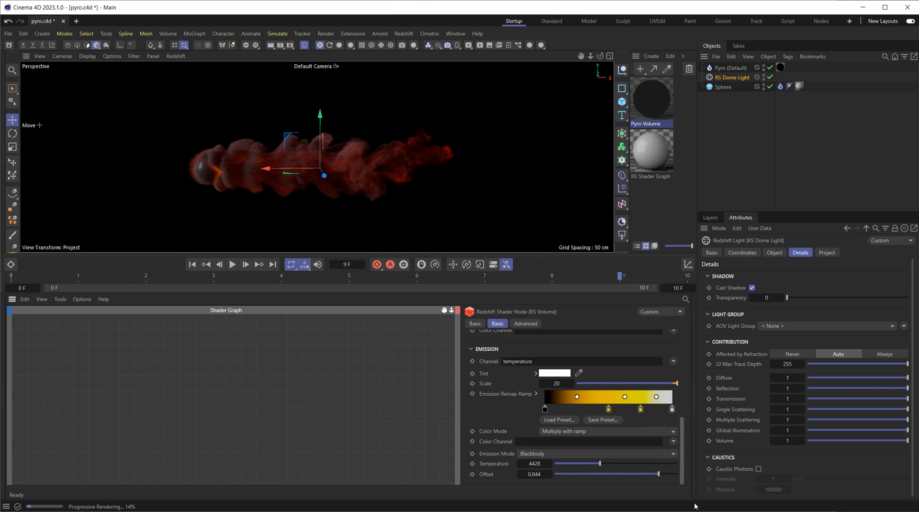
double_click(563, 383)
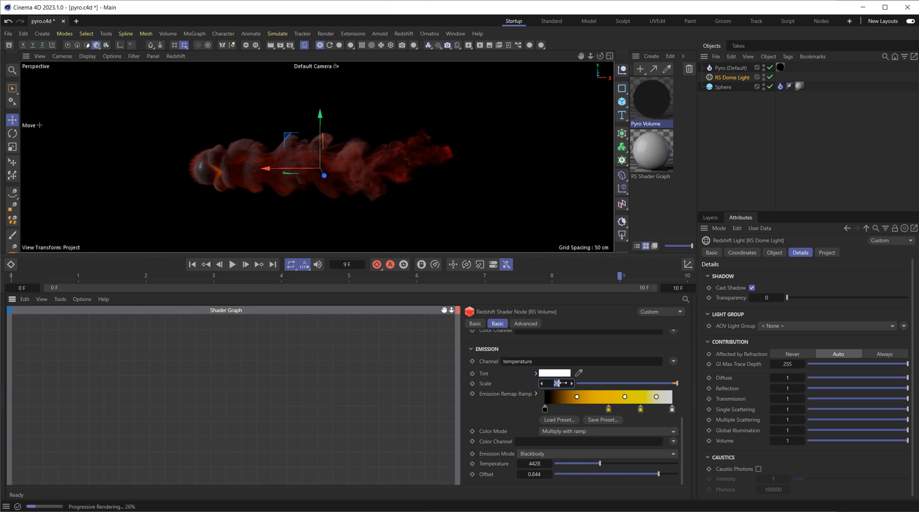
type("100")
key("Return")
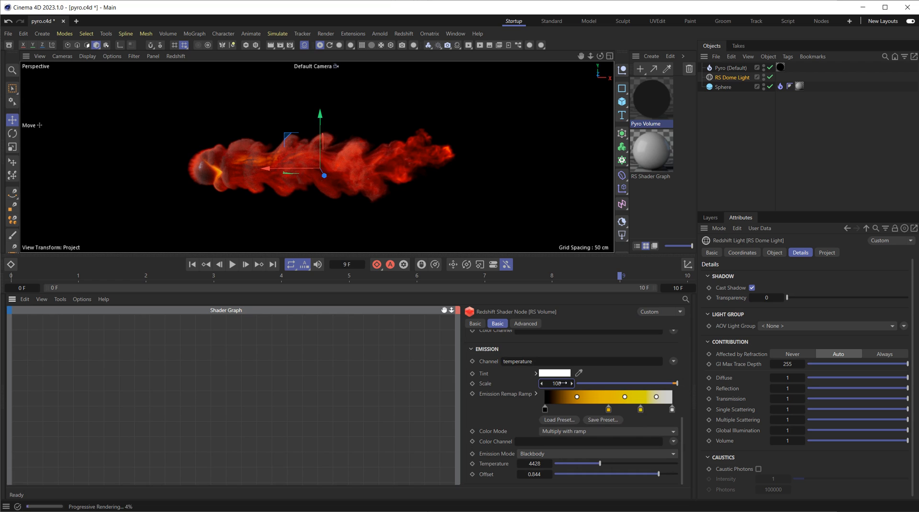
double_click(563, 384)
type("200")
key("Return")
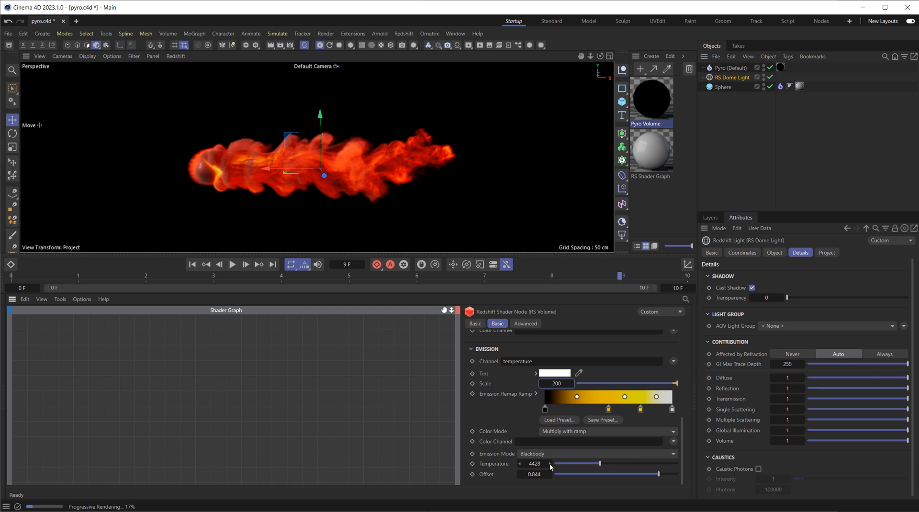
left_click_drag(607, 464, 642, 462)
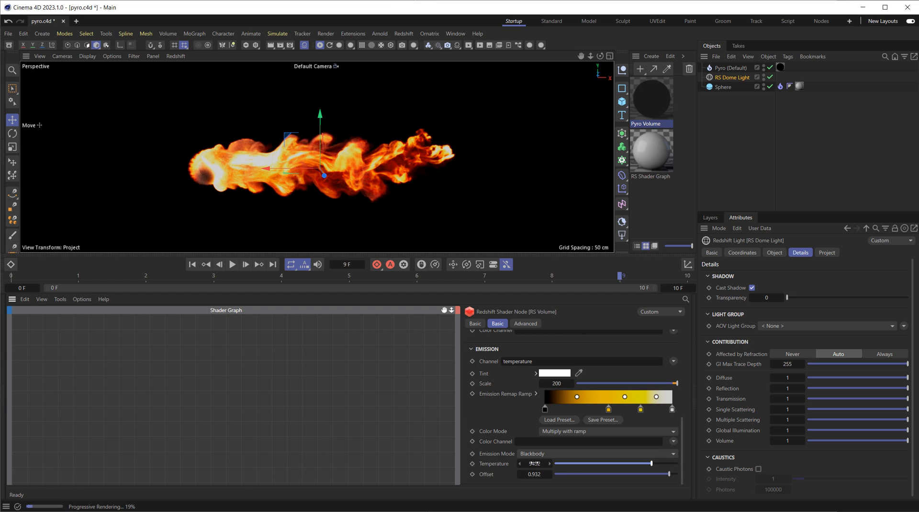
Try lowering the Emission Remap Range's New Max to 0.78, and set it back to 1
scroll(574, 407, "up", 3)
left_click(526, 324)
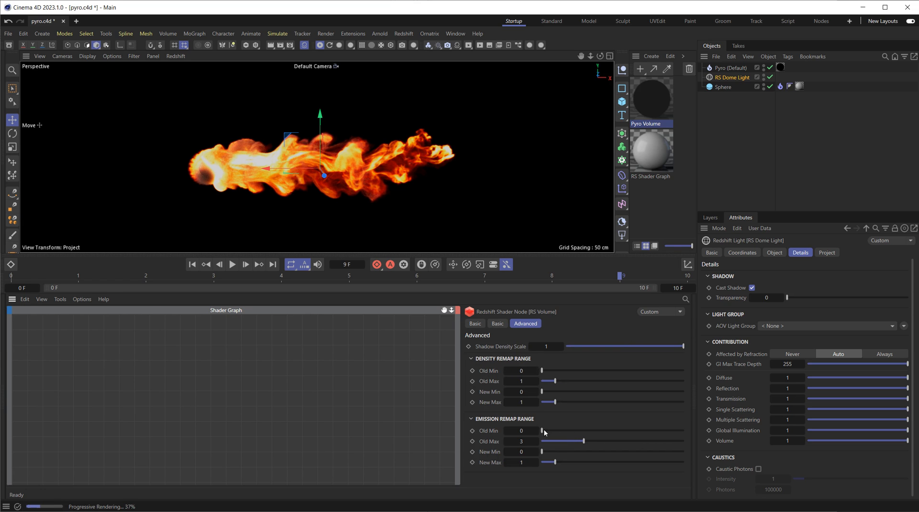
left_click_drag(542, 430, 530, 431)
left_click_drag(556, 463, 554, 465)
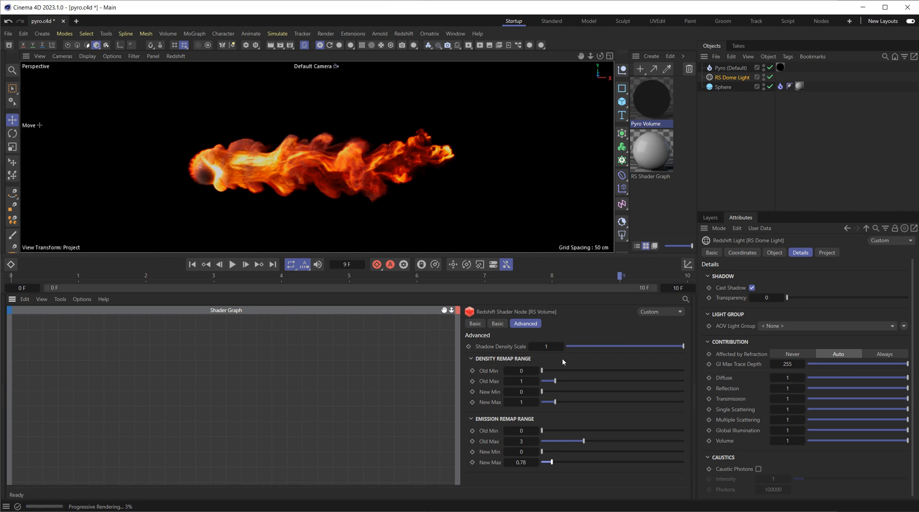
double_click(531, 463)
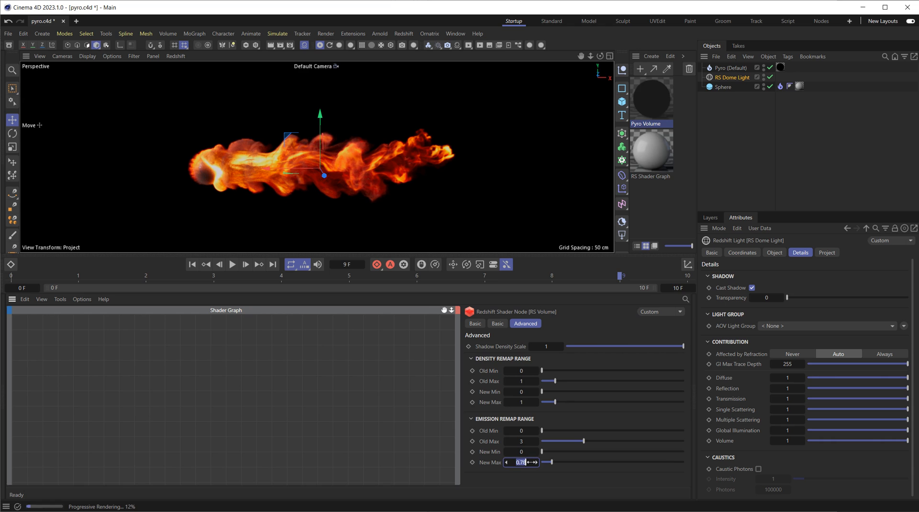
type("1")
key("Return")
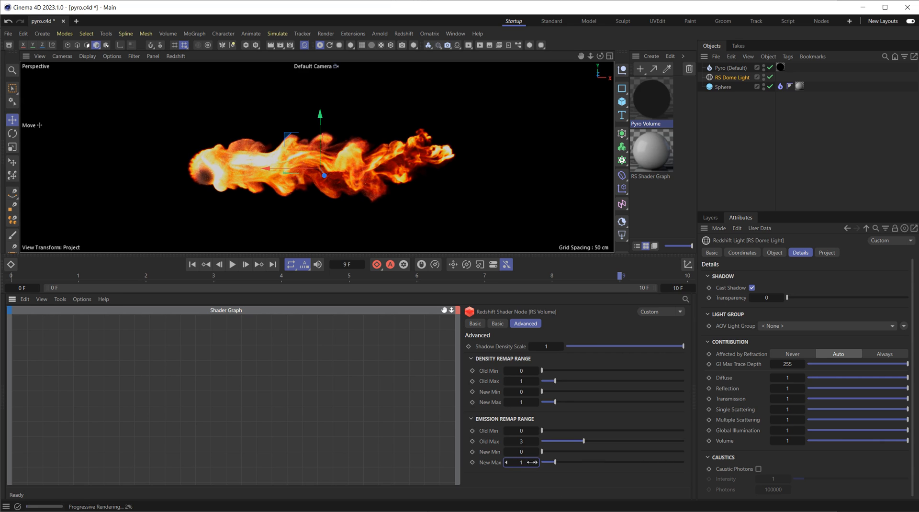
left_click(497, 324)
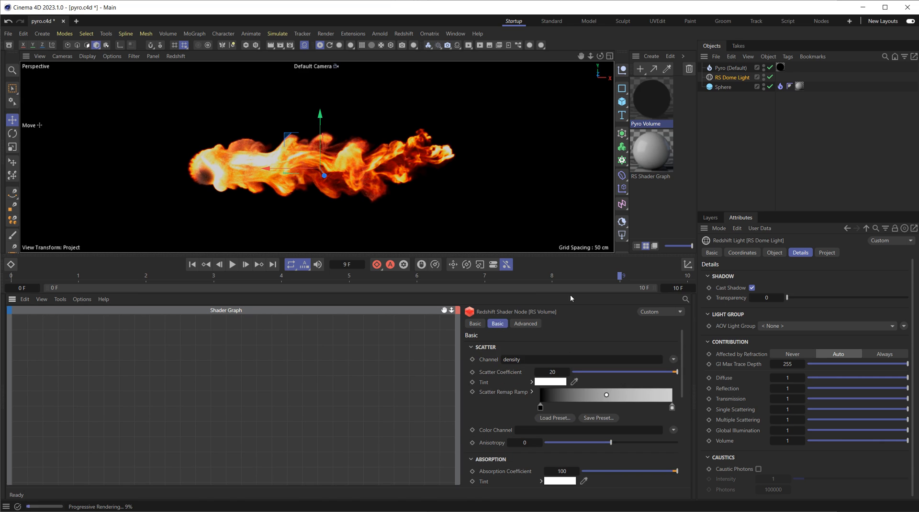
Stop the interactive viewport render and disable Motion Blur in the Redshift render settings
left_click(319, 46)
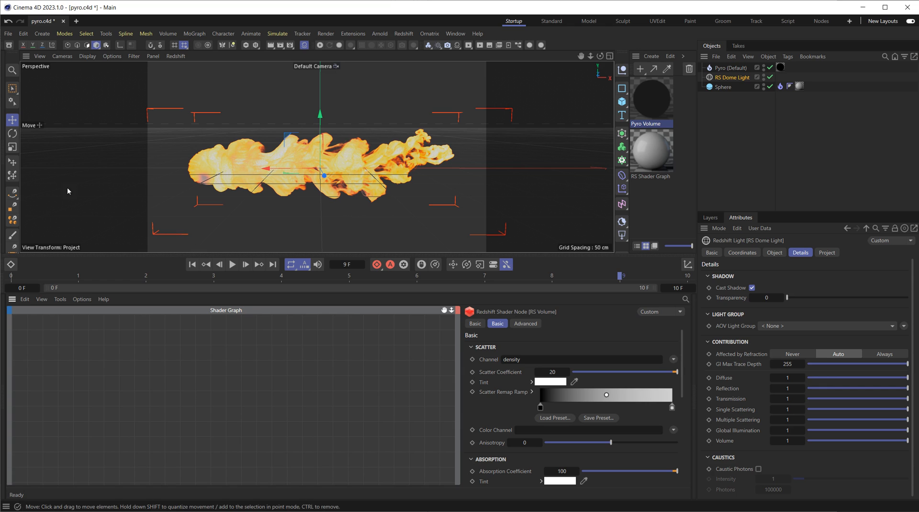
key("ctrl+b")
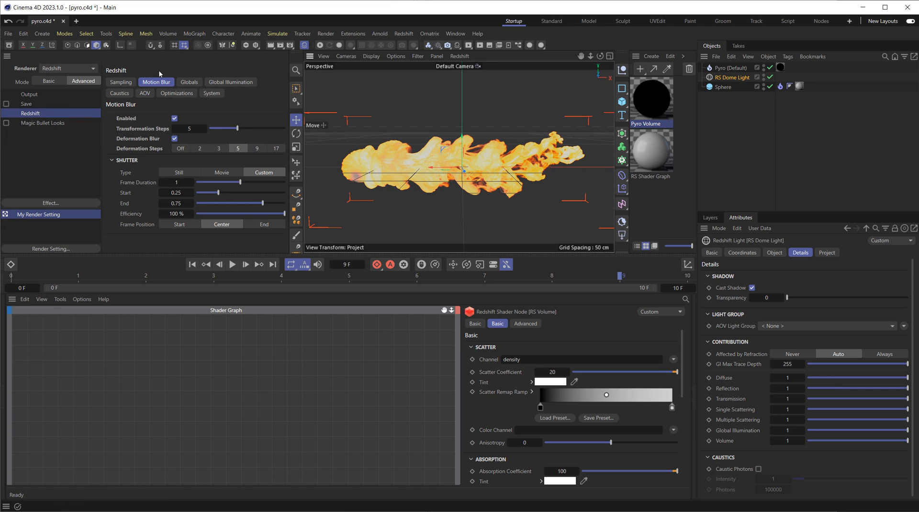
left_click(174, 119)
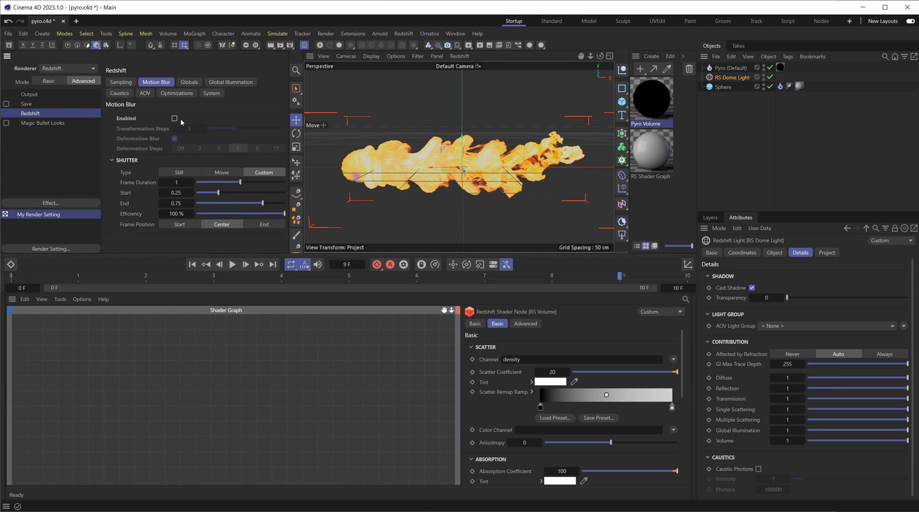
Move the Pyro object up along Y so the fire sits above the sphere
left_click(722, 117)
left_click(729, 68)
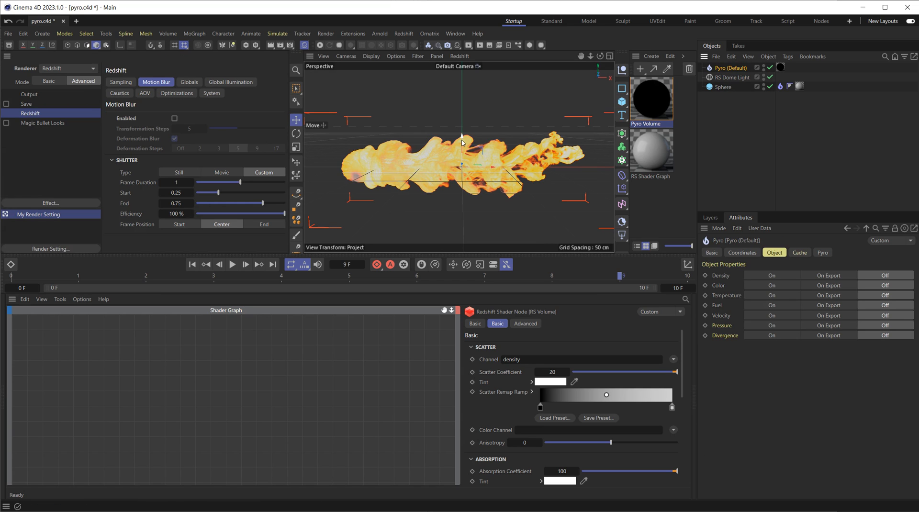
left_click_drag(463, 139, 467, 113)
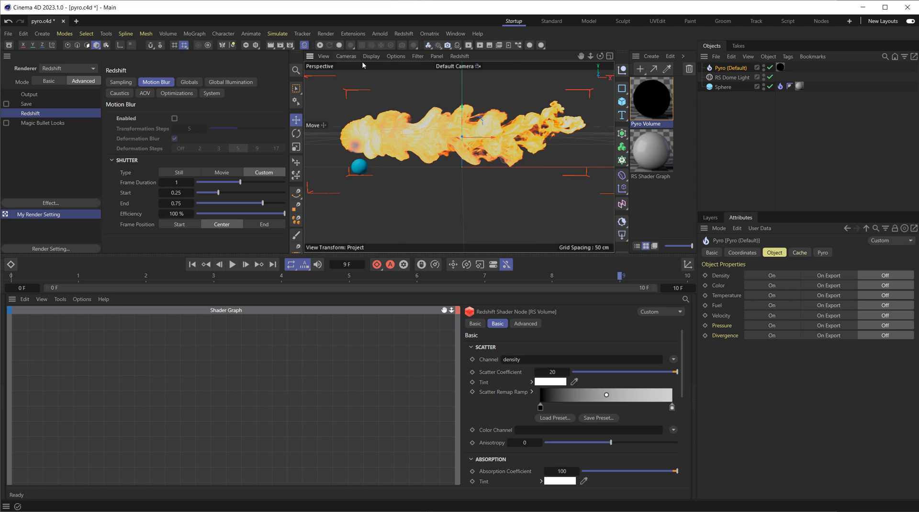
Render the current frame in the Redshift RenderView without motion blur and store the result as a snapshot
left_click(470, 47)
left_click_drag(547, 41, 254, 88)
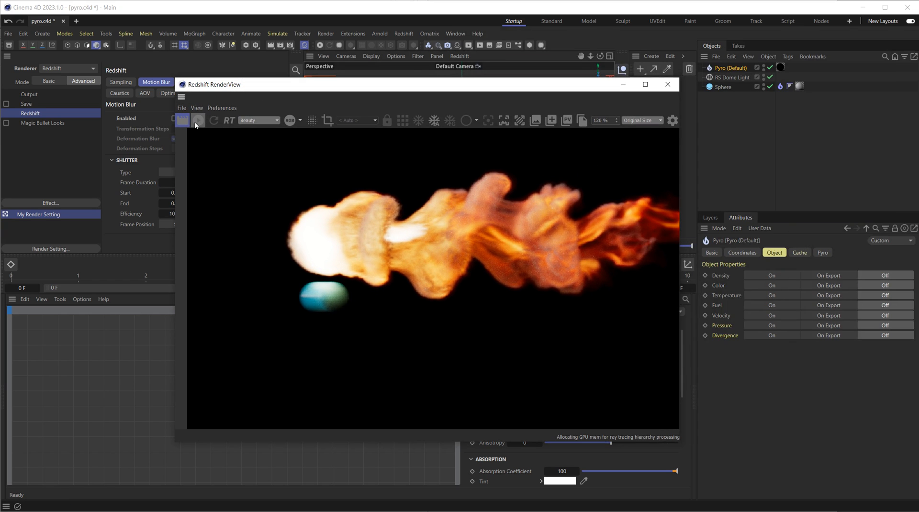
left_click(182, 122)
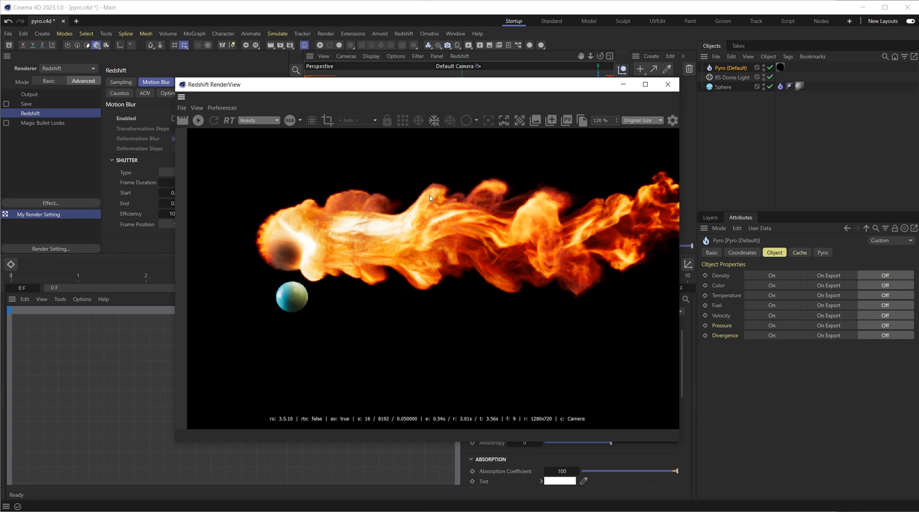
scroll(283, 260, "up", 5)
scroll(332, 277, "down", 4)
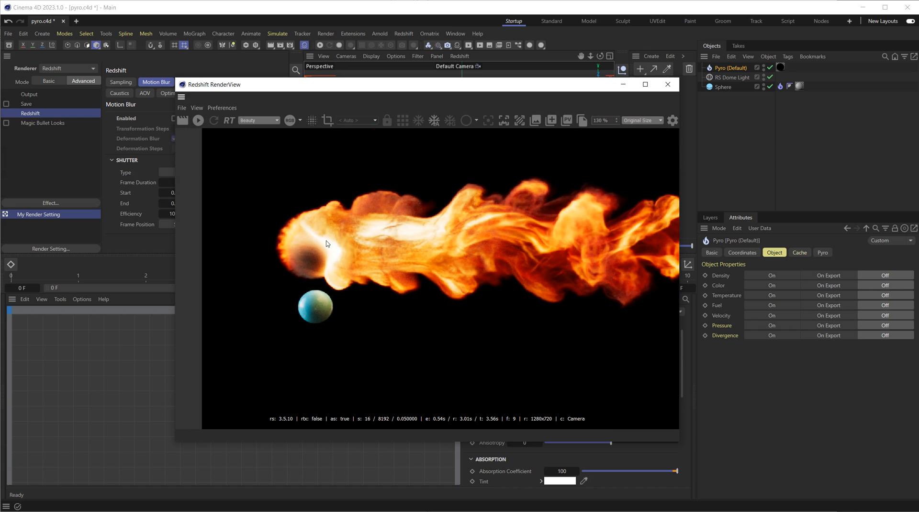
left_click_drag(338, 85, 472, 102)
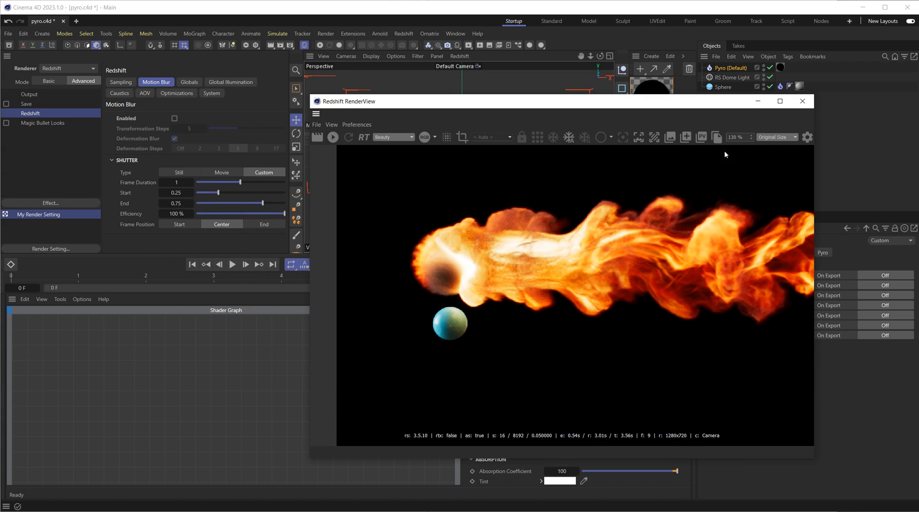
left_click(686, 138)
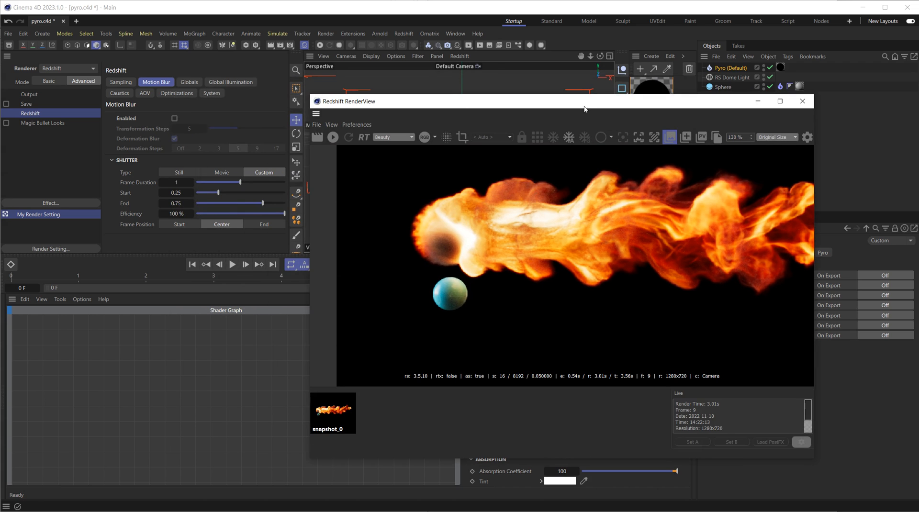
Enable Motion Blur in the Redshift render settings again and re-render the frame, looking closely at the fire and sphere
left_click_drag(447, 107, 368, 116)
left_click(175, 118)
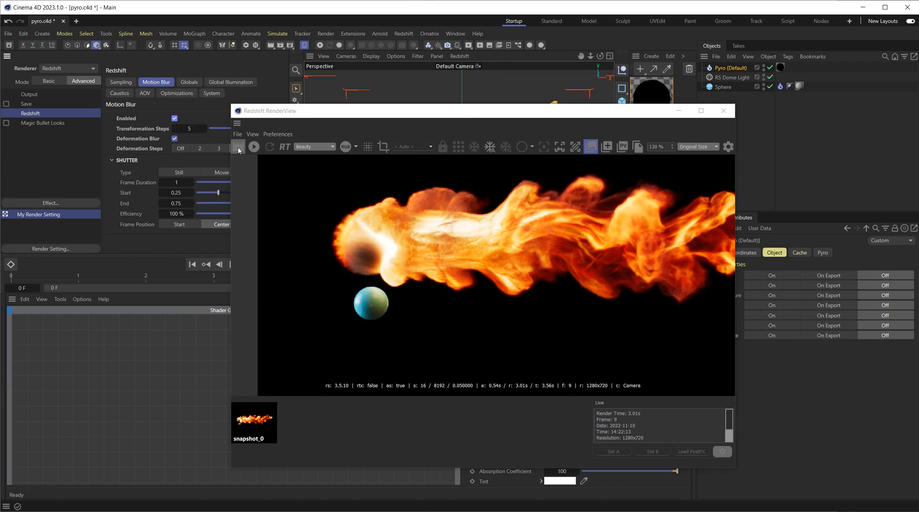
left_click(238, 148)
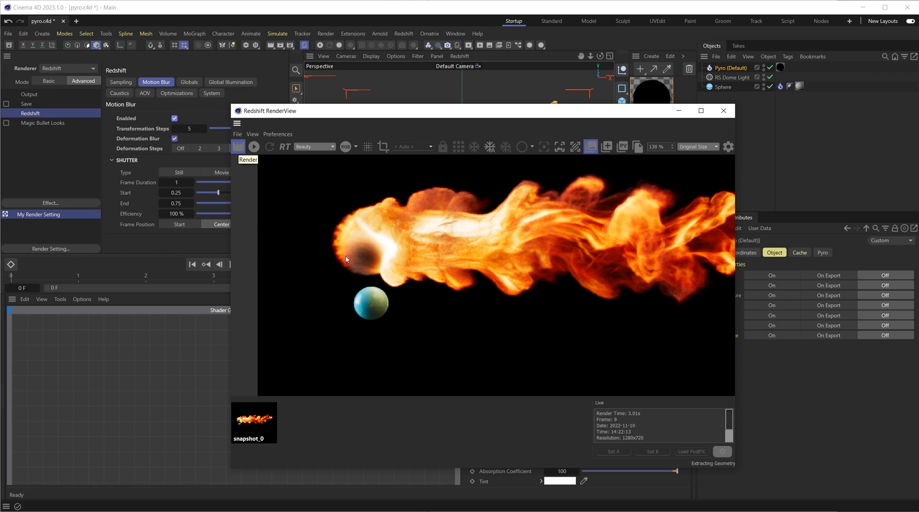
scroll(396, 262, "up", 3)
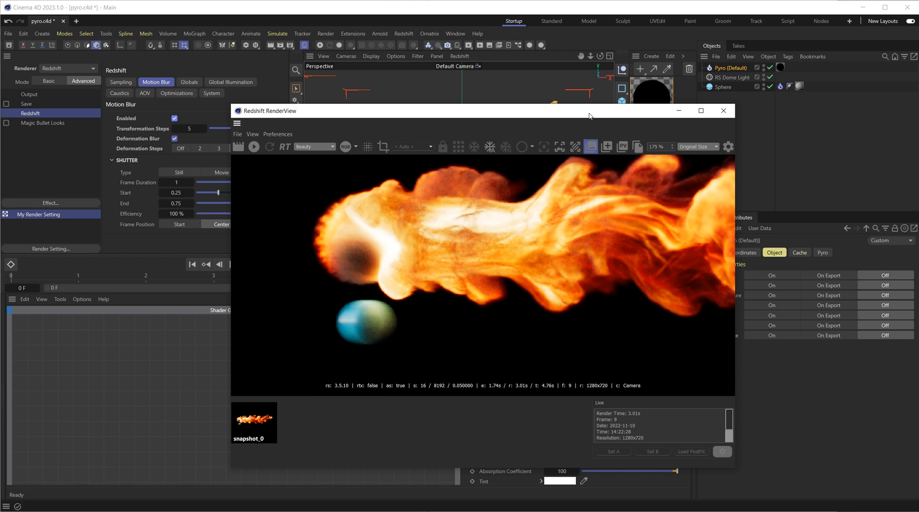
Add an RS Object render tag to the Pyro object
left_click_drag(592, 111, 388, 180)
right_click(718, 72)
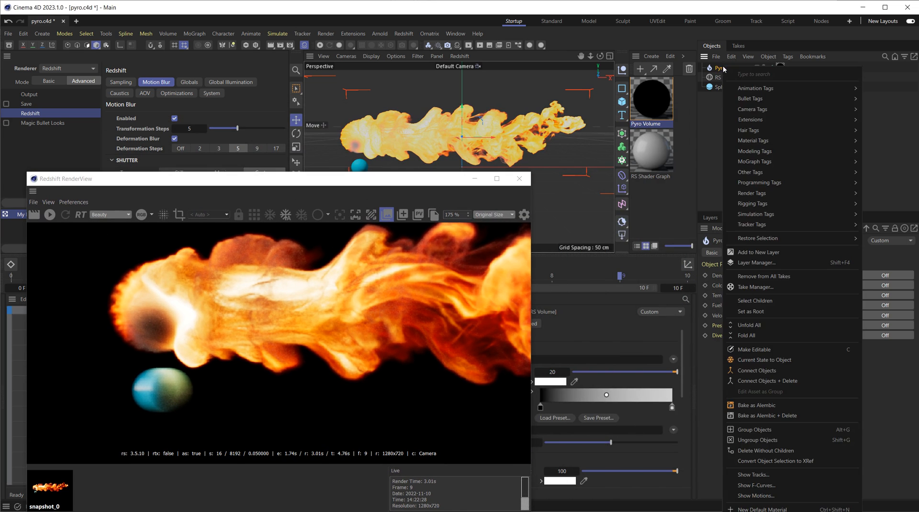
mouse_move(773, 194)
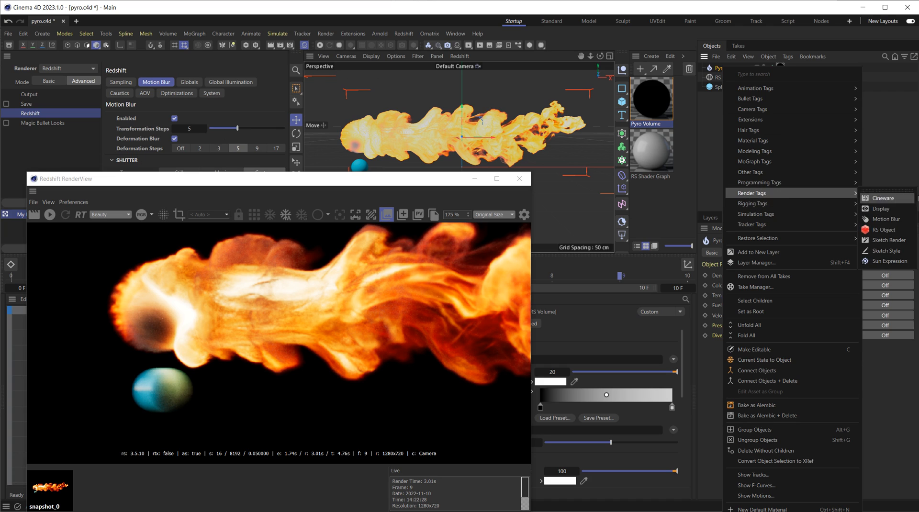
left_click(902, 231)
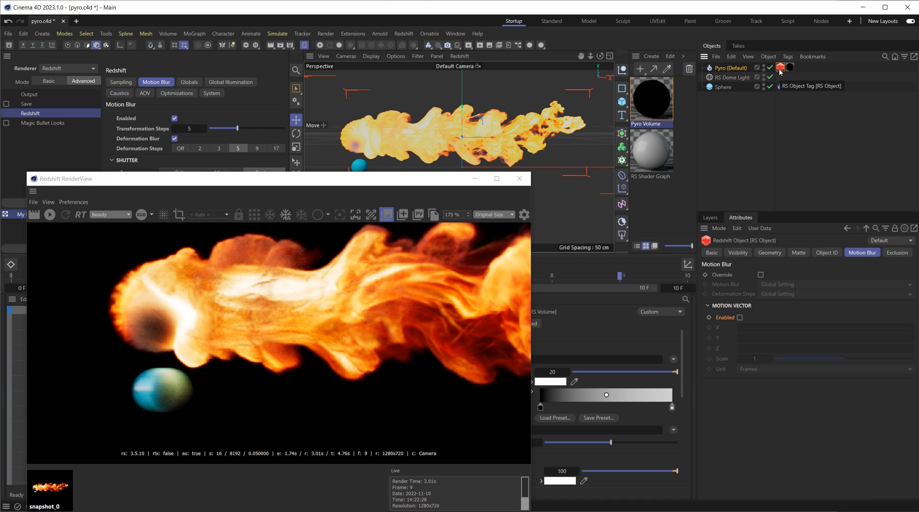
Enable Motion Vector in the tag's Motion Blur settings, set its X channel to velocity, and re-render the frame
left_click(740, 317)
left_click(747, 328)
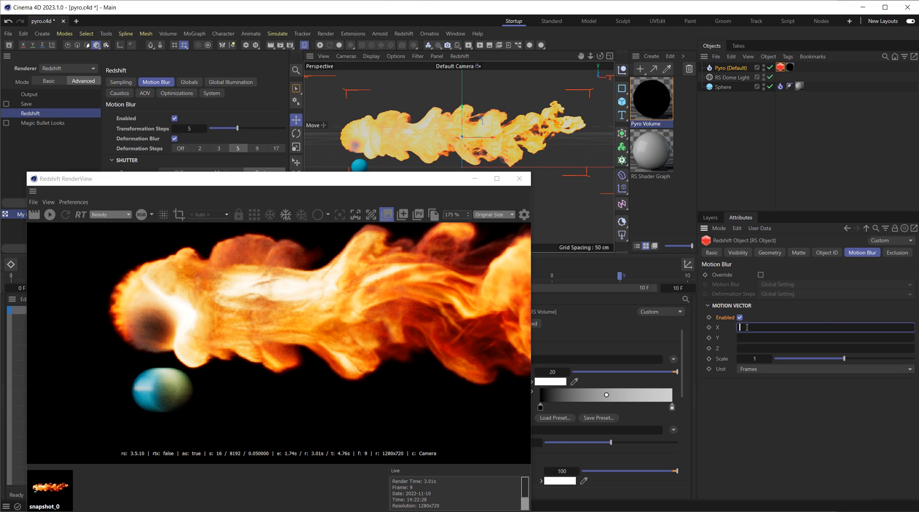
type("velocity")
left_click(41, 216)
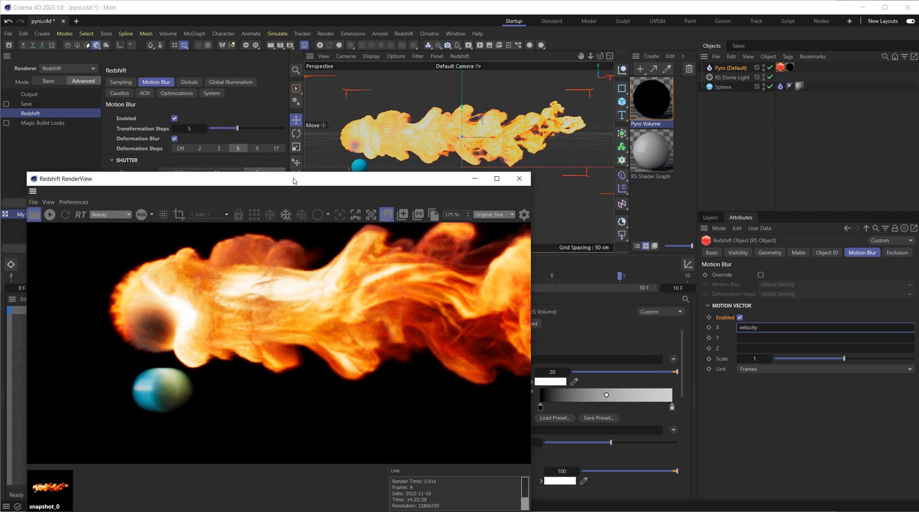
left_click_drag(296, 181, 388, 116)
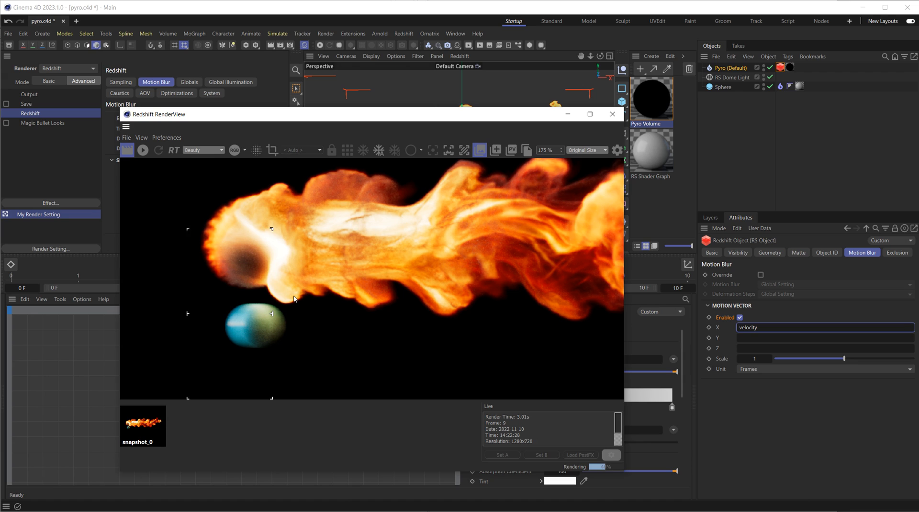
Set the tag's Motion Vector Scale to 30 and re-render the frame to check the fire's blur
left_click(755, 359)
type("50")
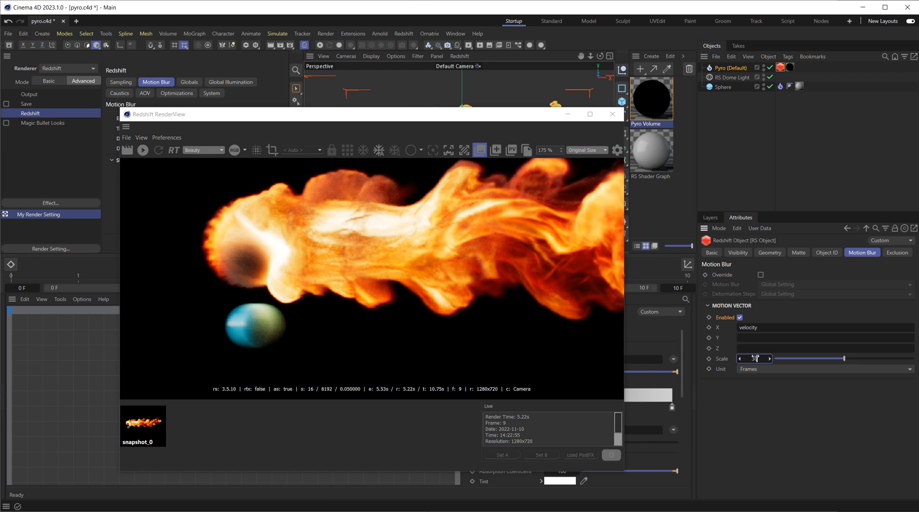
key("Return")
left_click(127, 150)
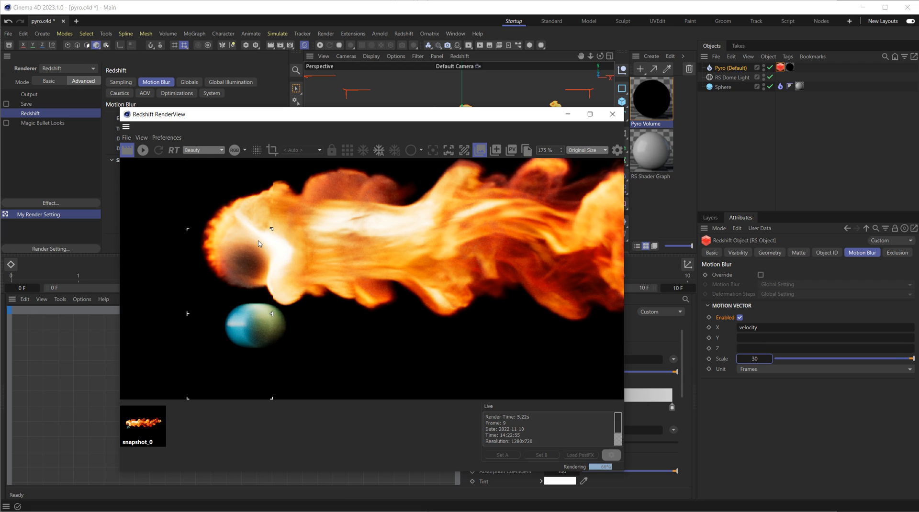
scroll(350, 290, "down", 5)
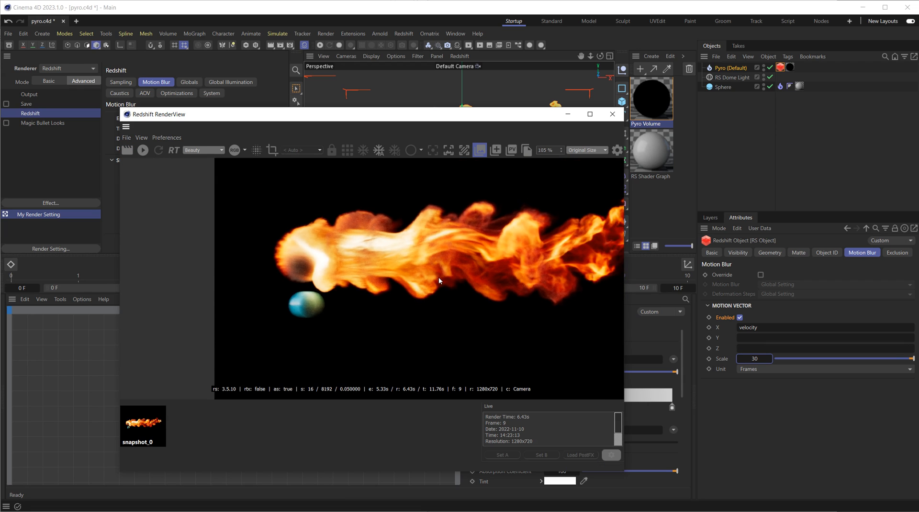
Clear the Motion Vector X channel and re-render the frame to compare the fire's motion blur up close
left_click(780, 327)
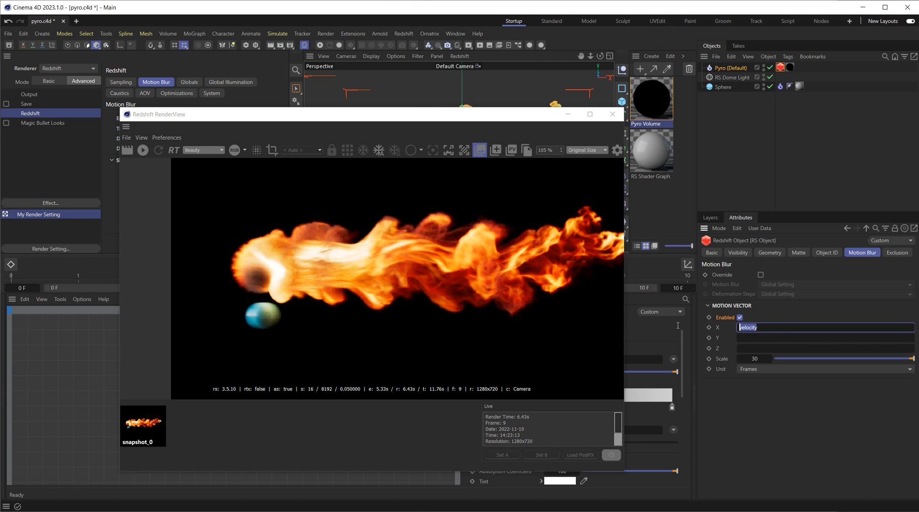
key("BackSpace")
left_click(124, 154)
scroll(220, 267, "up", 5)
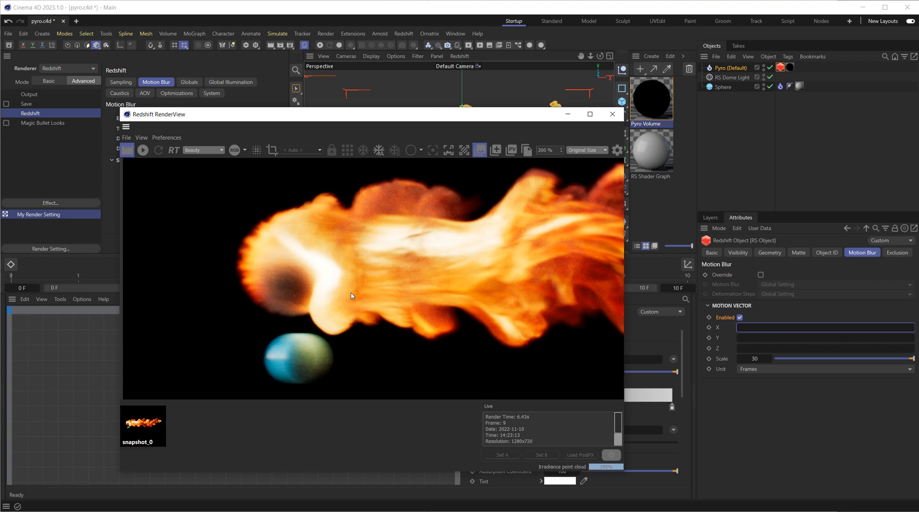
Restore velocity as the tag's Motion Vector X channel and re-render the frame to check the whole flame's blur
left_click(748, 326)
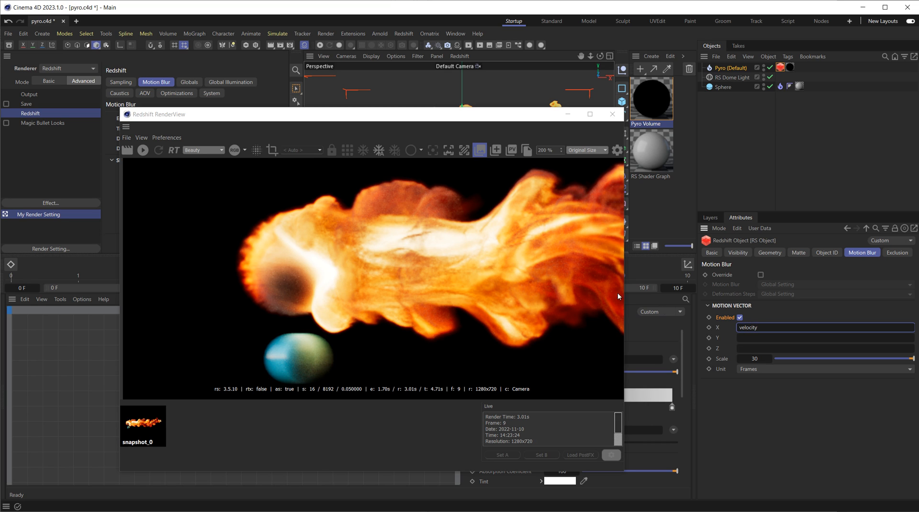
scroll(350, 227, "down", 5)
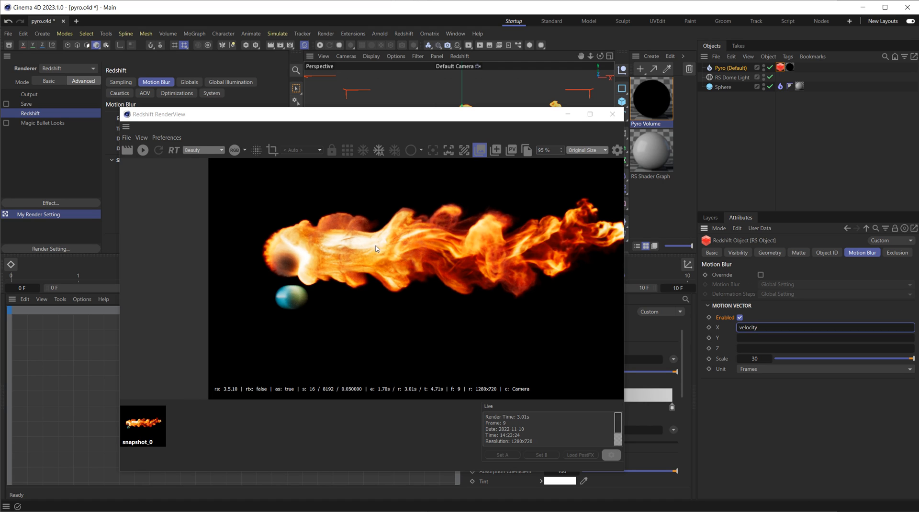
left_click_drag(427, 119, 390, 264)
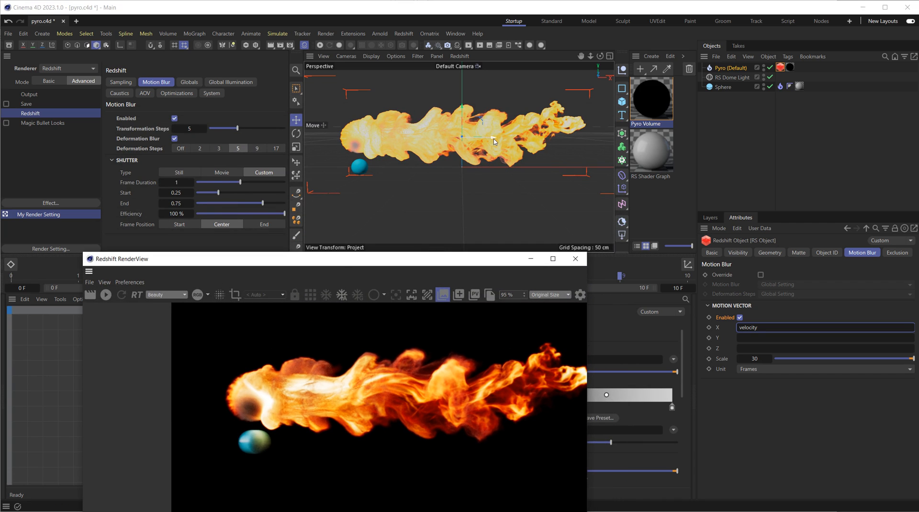
At frame 0, move the Pyro object to about 105.9 cm along X and keyframe its X position
left_click_drag(339, 262, 439, 475)
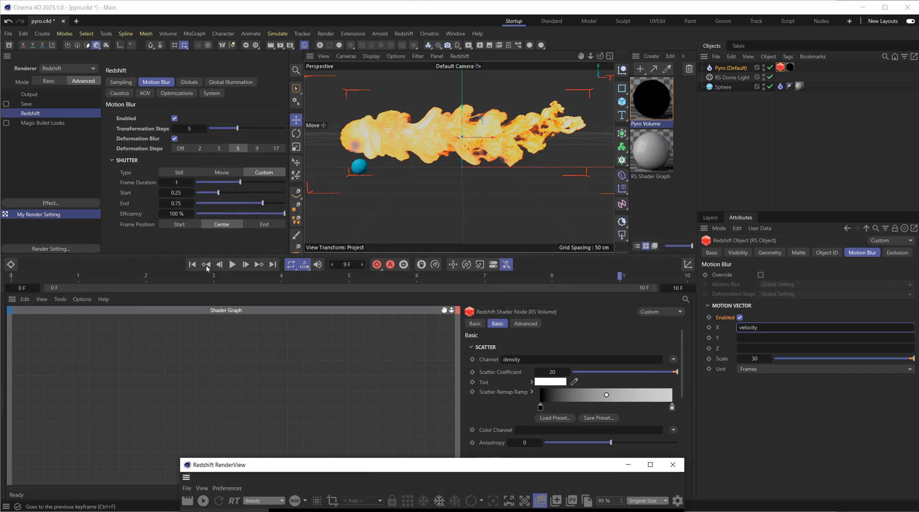
key("shift+f")
left_click(733, 68)
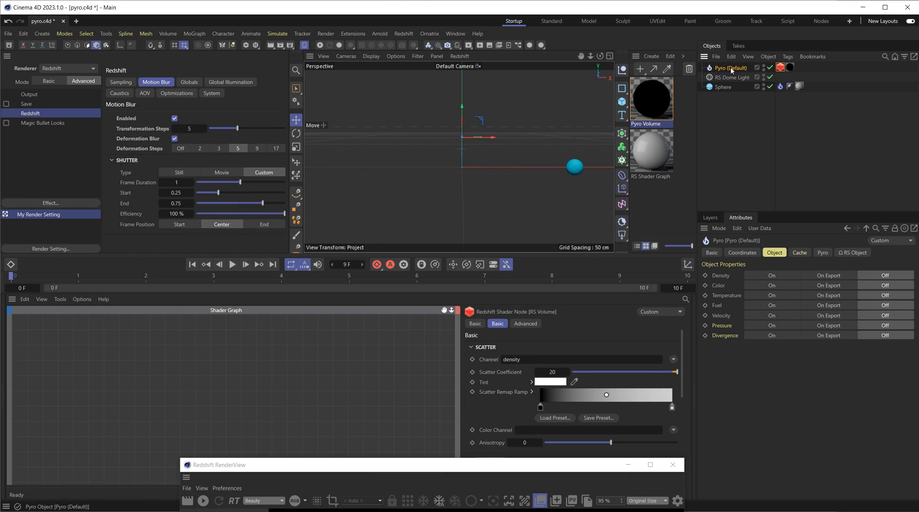
left_click_drag(493, 138, 573, 145)
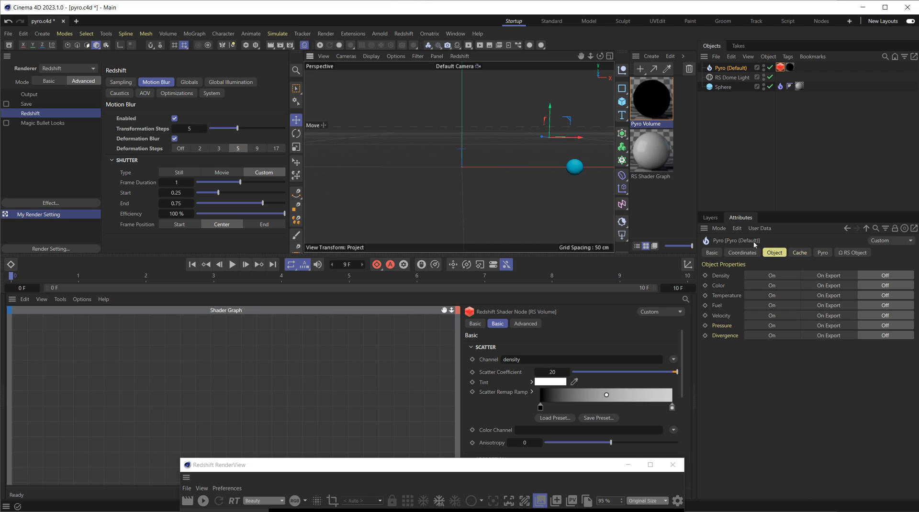
left_click(743, 252)
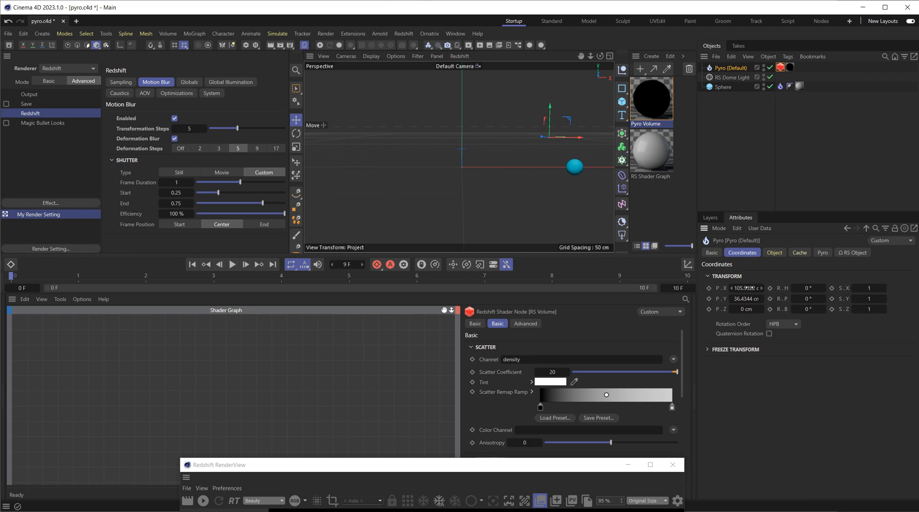
left_click(709, 288)
At frame 10, move the Pyro object to about -43.5 cm along X and keyframe its X position
left_click_drag(437, 276, 733, 270)
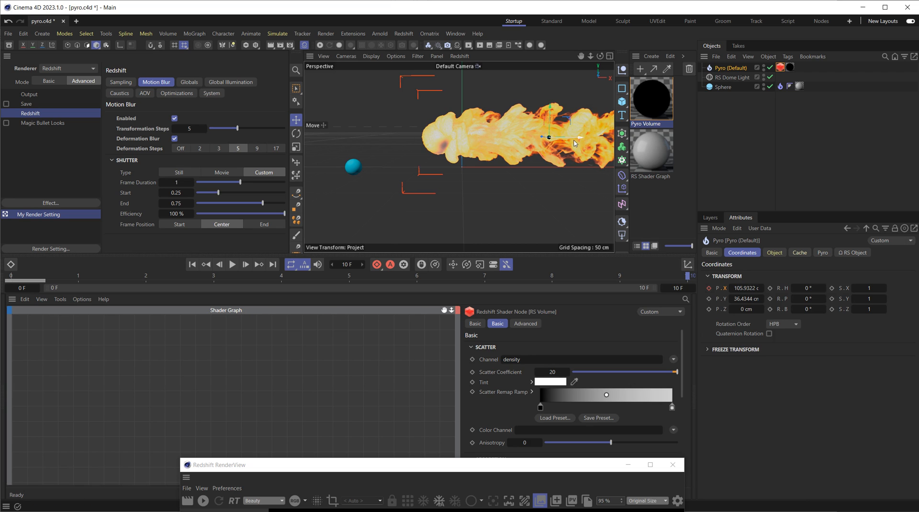
left_click_drag(575, 142, 454, 140)
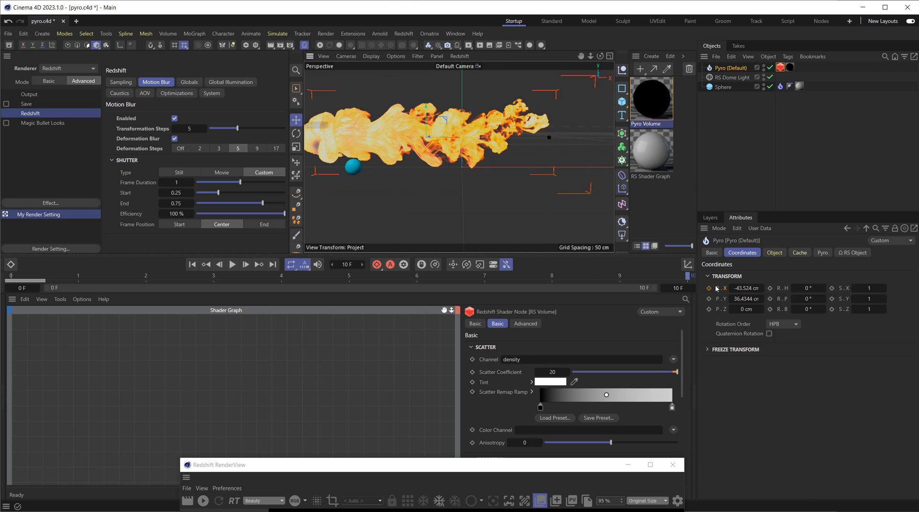
left_click(709, 288)
Enable the Motion Blur override on the Pyro's RS Object tag, turn off Motion Vector, and render frame 7
left_click_drag(692, 281, 607, 263)
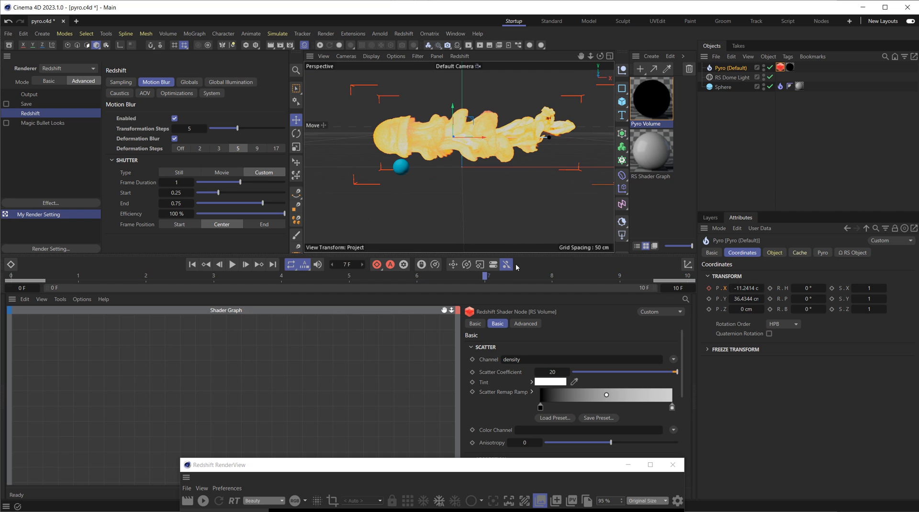
left_click_drag(489, 468, 383, 148)
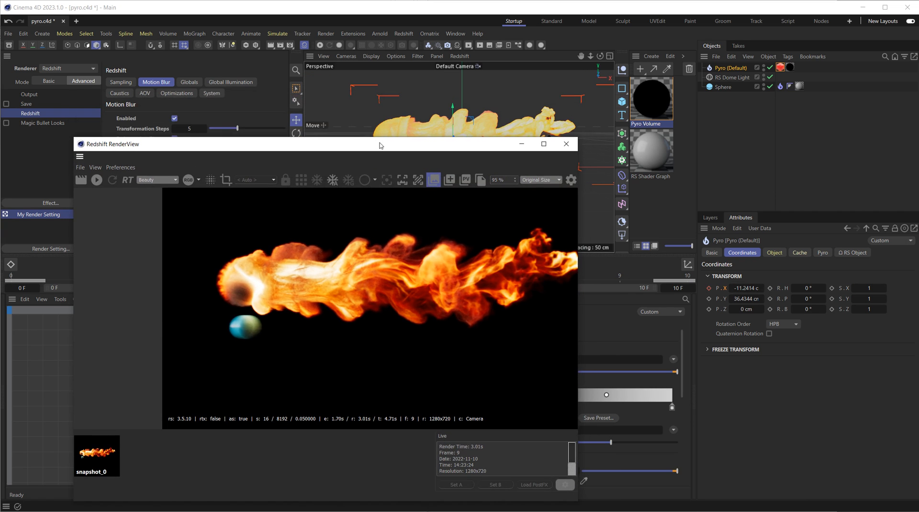
left_click(780, 68)
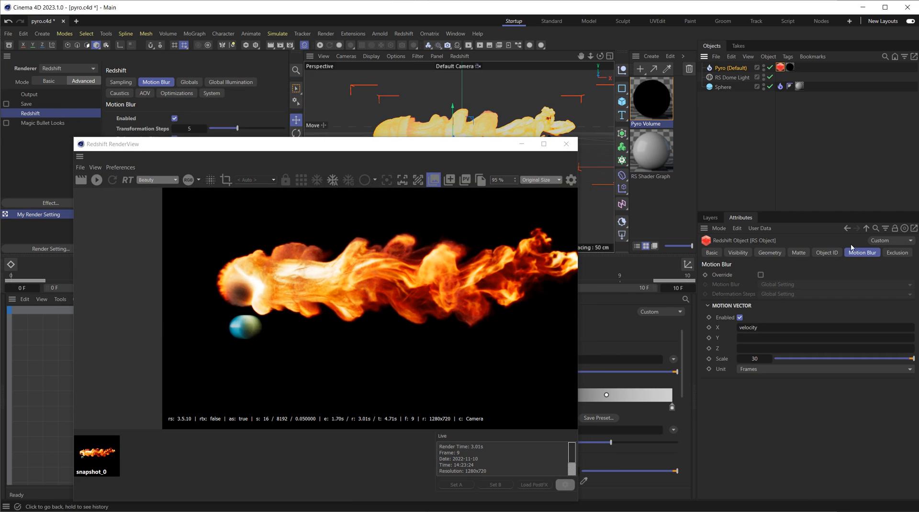
left_click(761, 275)
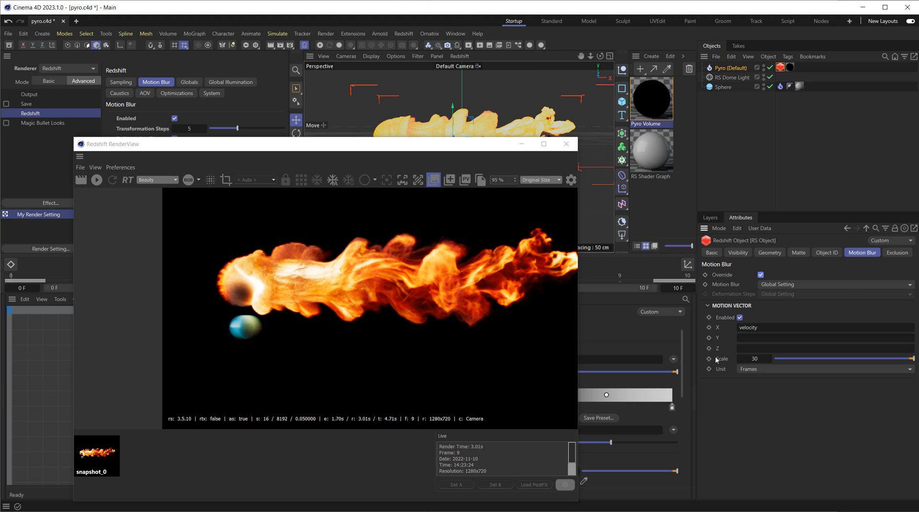
left_click(739, 318)
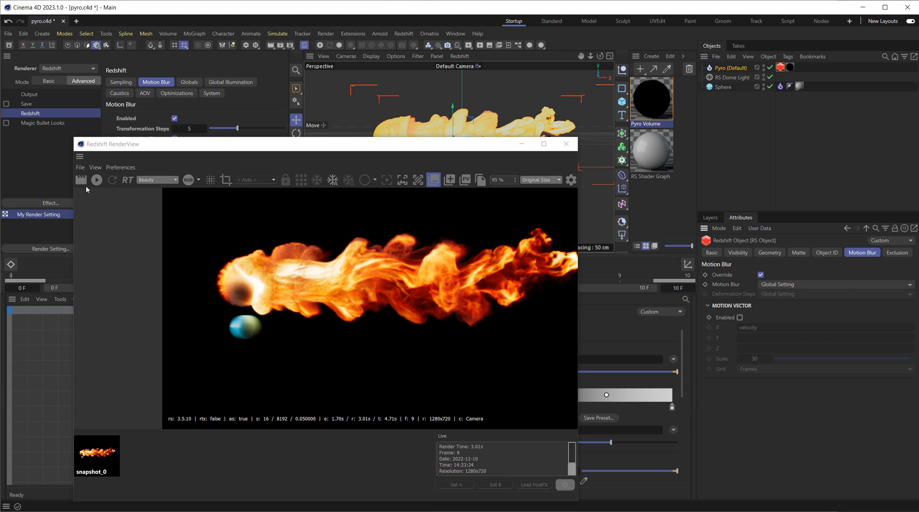
left_click(81, 181)
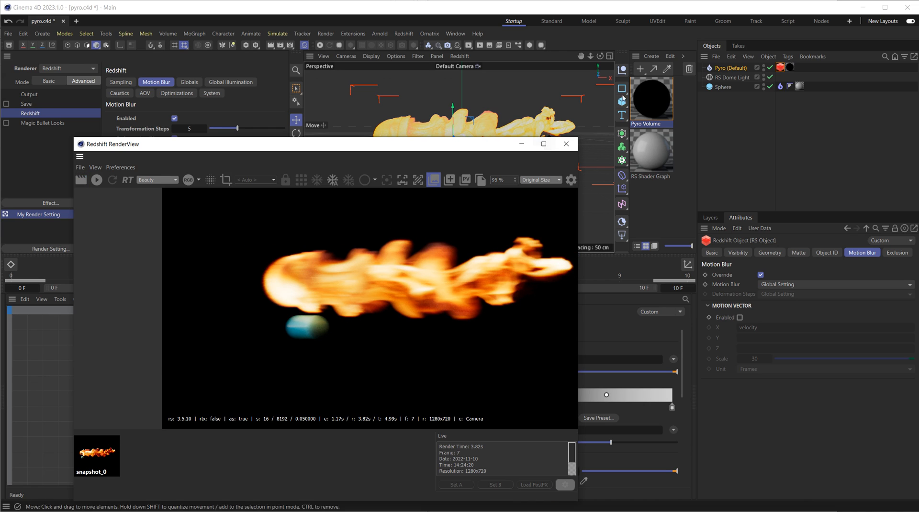
Set the tag's Motion Blur mode to Disabled and re-render the frame to inspect the fire up close
left_click_drag(177, 148, 172, 202)
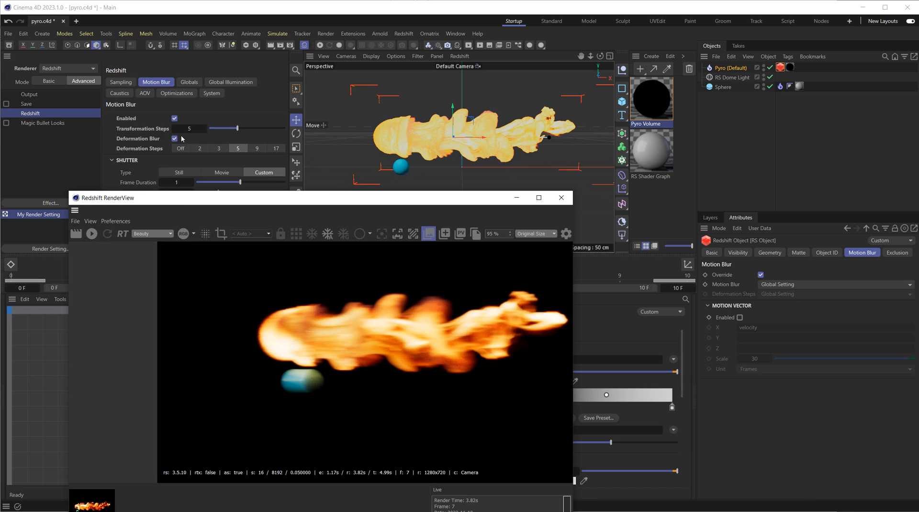
left_click_drag(386, 194, 402, 134)
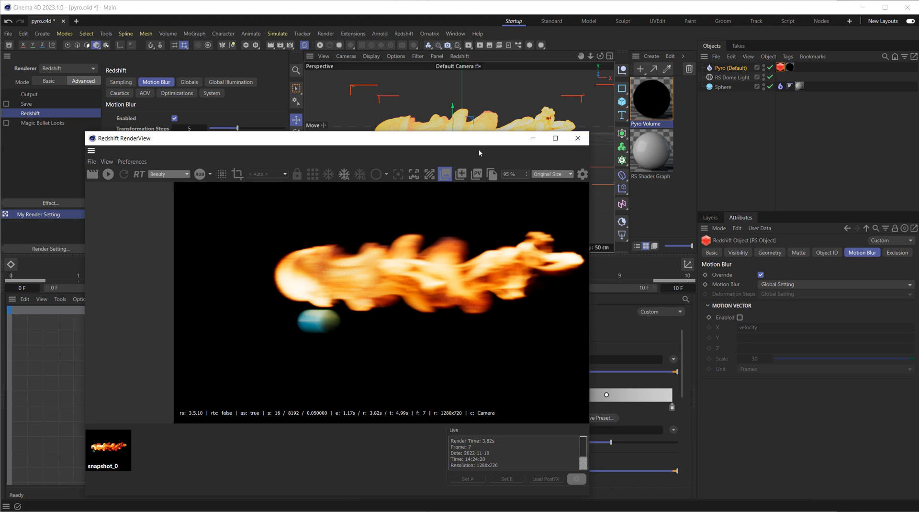
left_click_drag(478, 142, 462, 174)
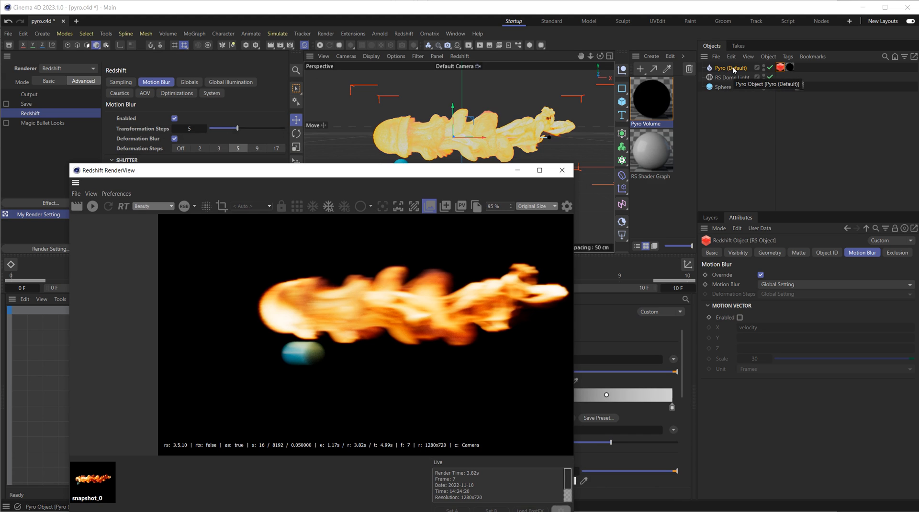
left_click(780, 286)
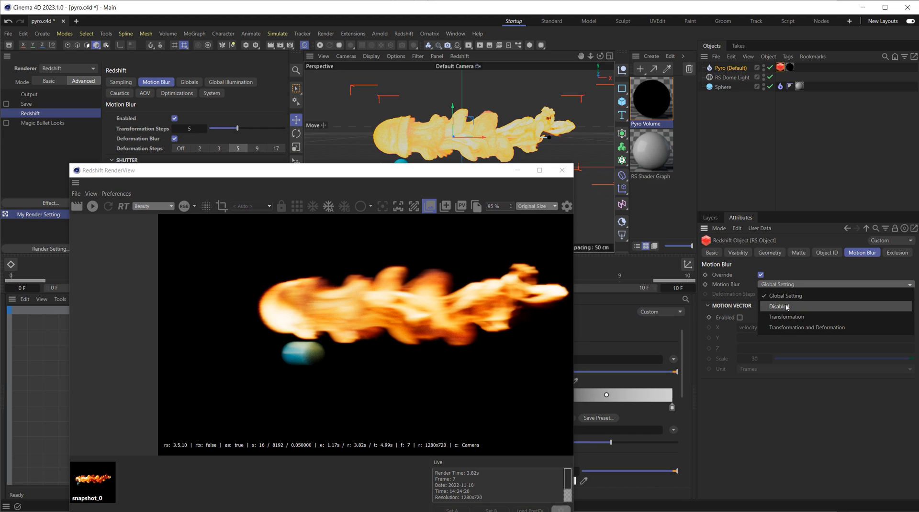
left_click(787, 309)
left_click(77, 208)
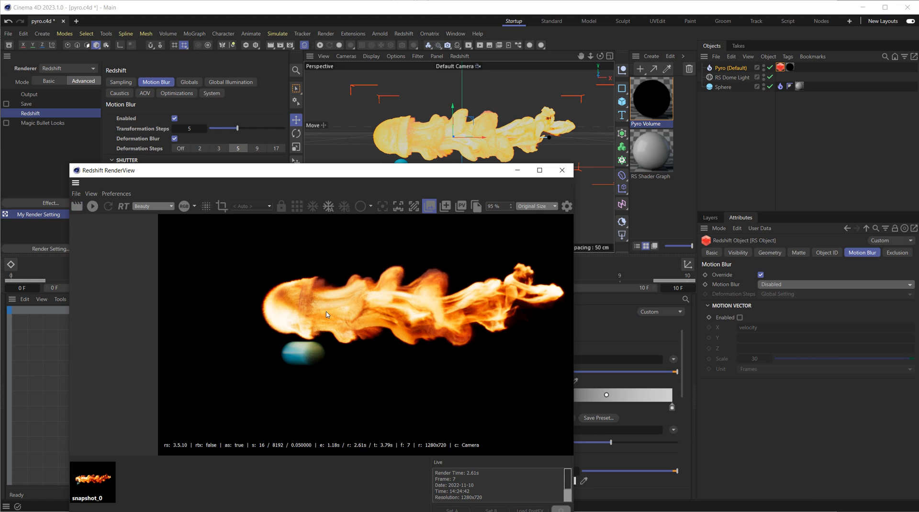
scroll(329, 323, "up", 2)
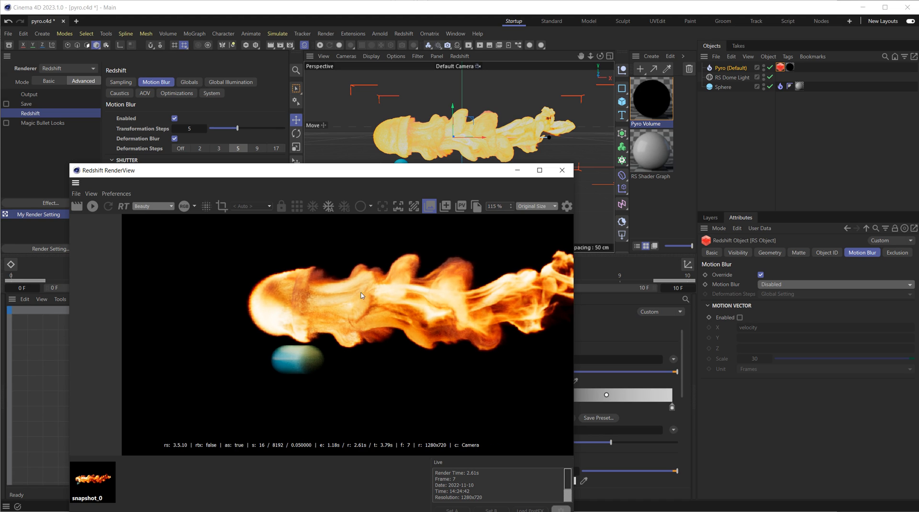
Re-enable Motion Vector on the tag, re-render the frame, and store a snapshot of the result
left_click(808, 285)
left_click(796, 266)
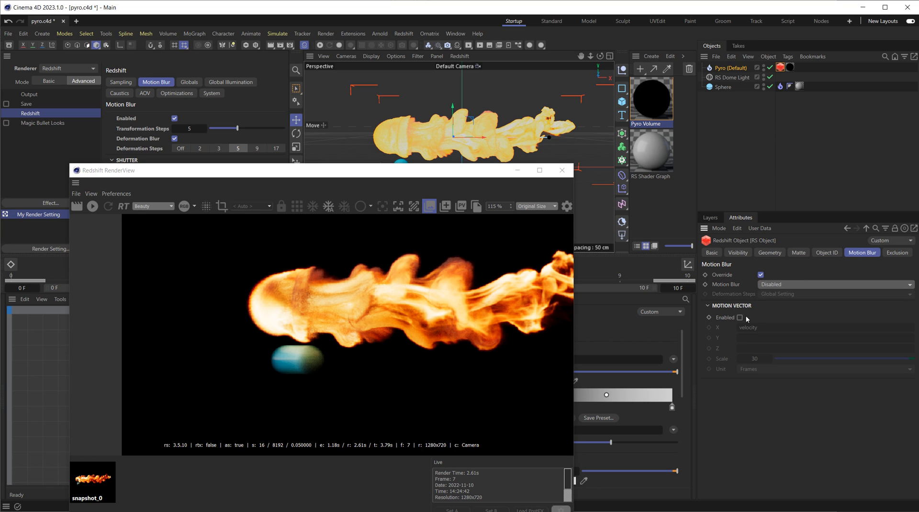
left_click(740, 318)
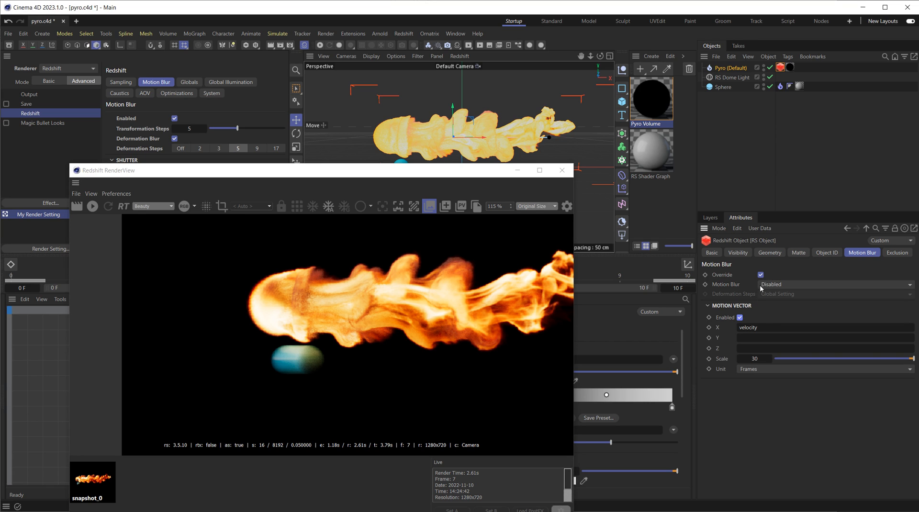
left_click(77, 208)
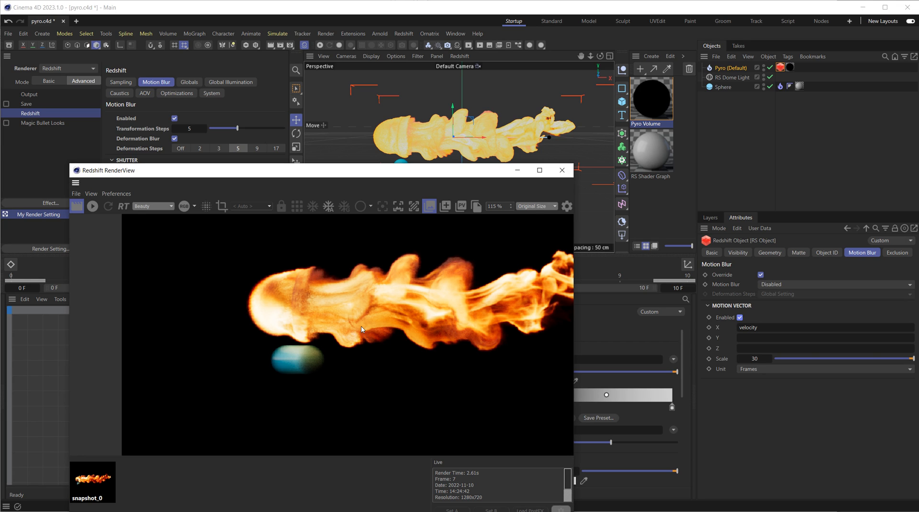
left_click_drag(423, 185, 427, 141)
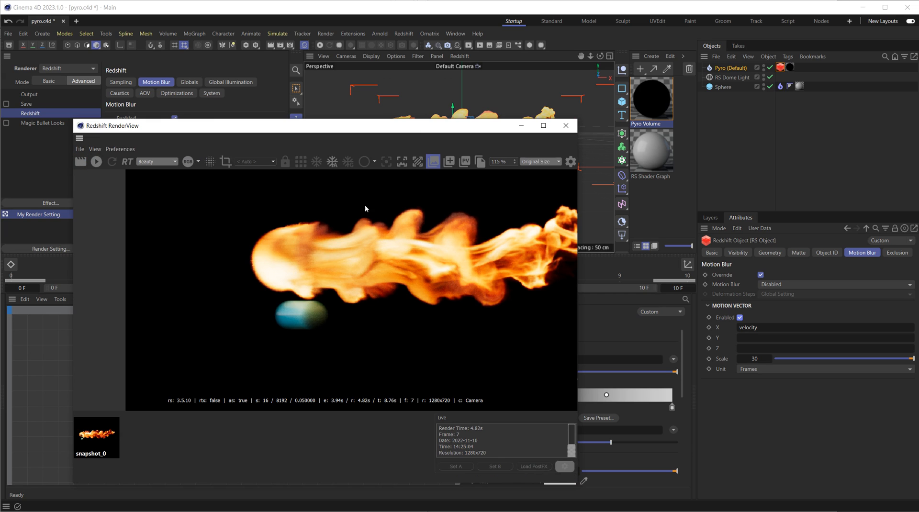
left_click(451, 163)
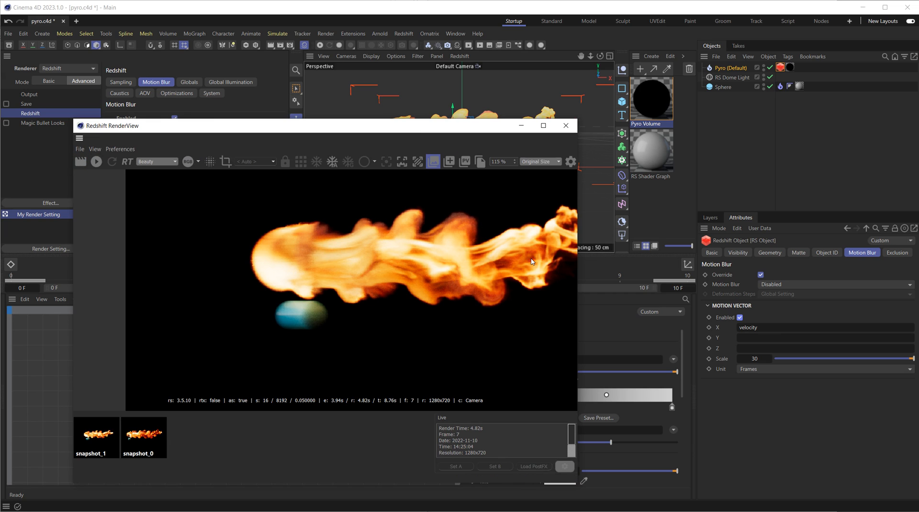
Set the tag's Motion Blur mode to Global Setting, re-render, and compare the result with the stored snapshots
left_click(773, 285)
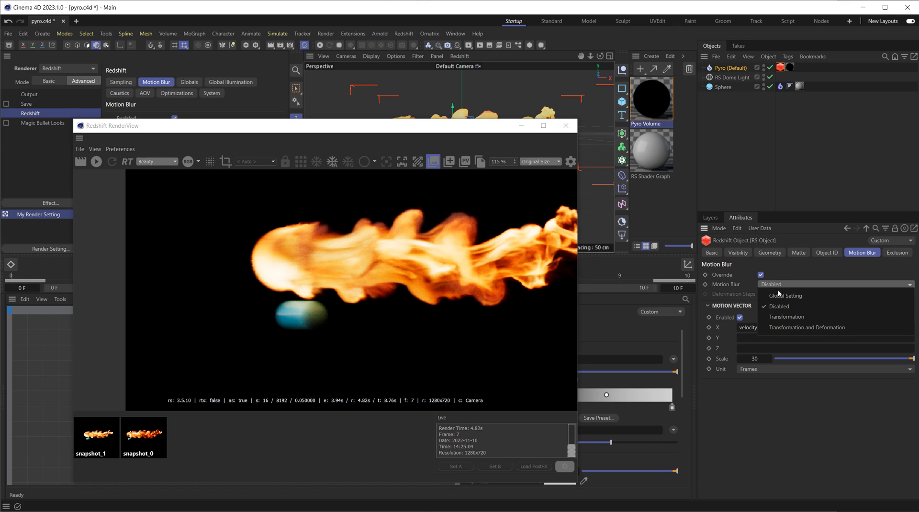
left_click(779, 302)
left_click(79, 165)
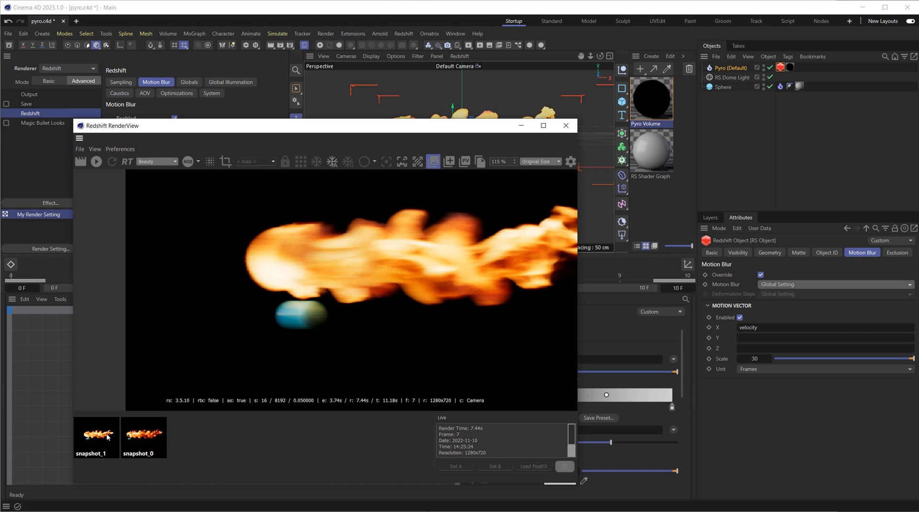
left_click(94, 444)
left_click(94, 443)
left_click(141, 437)
left_click(217, 443)
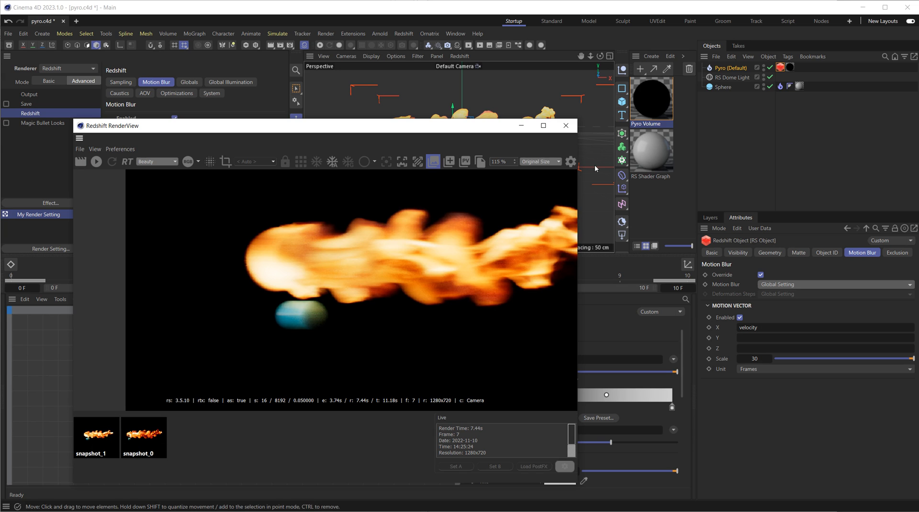
Close the RenderView, set the tag's Motion Vector Scale to 1, and deselect everything
left_click(566, 125)
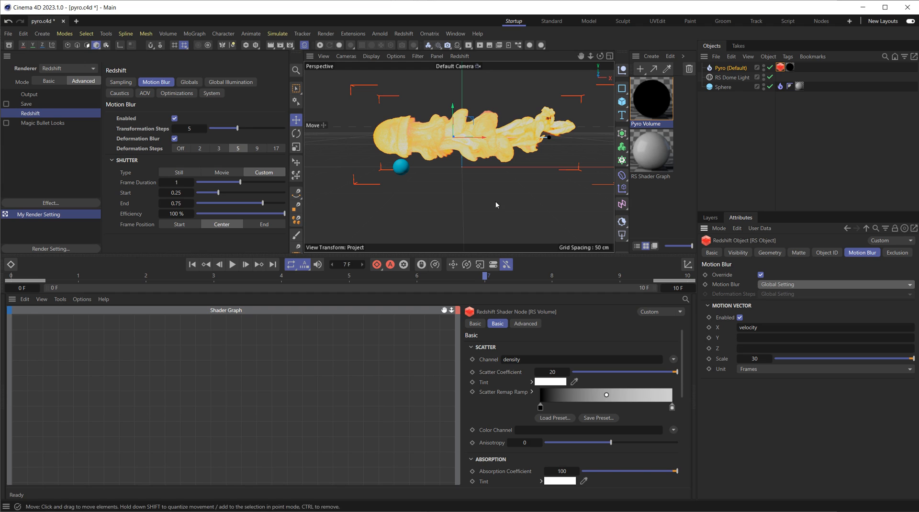
double_click(761, 359)
type("1")
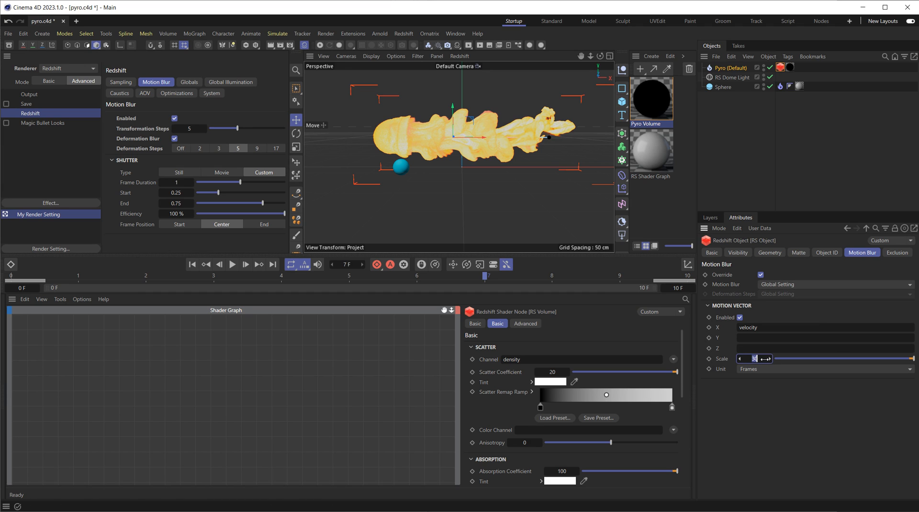
key("Return")
left_click(789, 172)
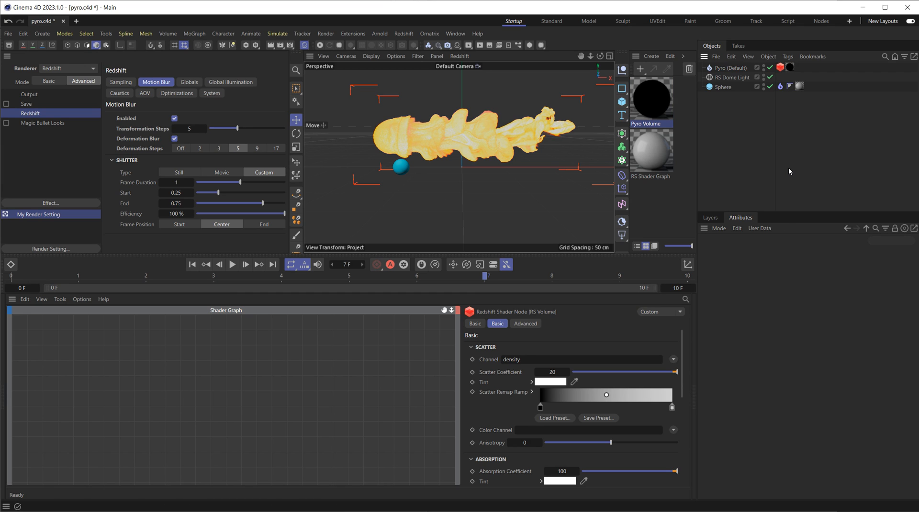